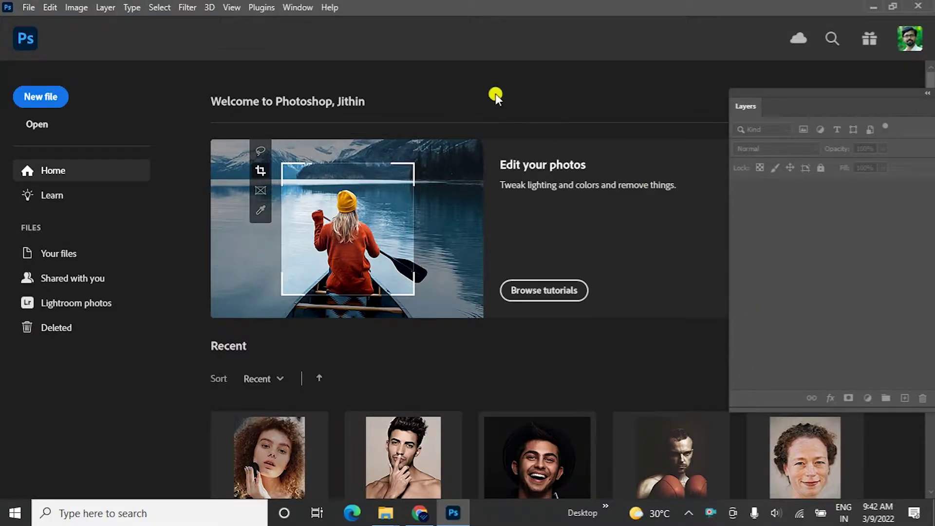
Step: Open the Face close-up image from the TUTORIAL folder
left_click(27, 6)
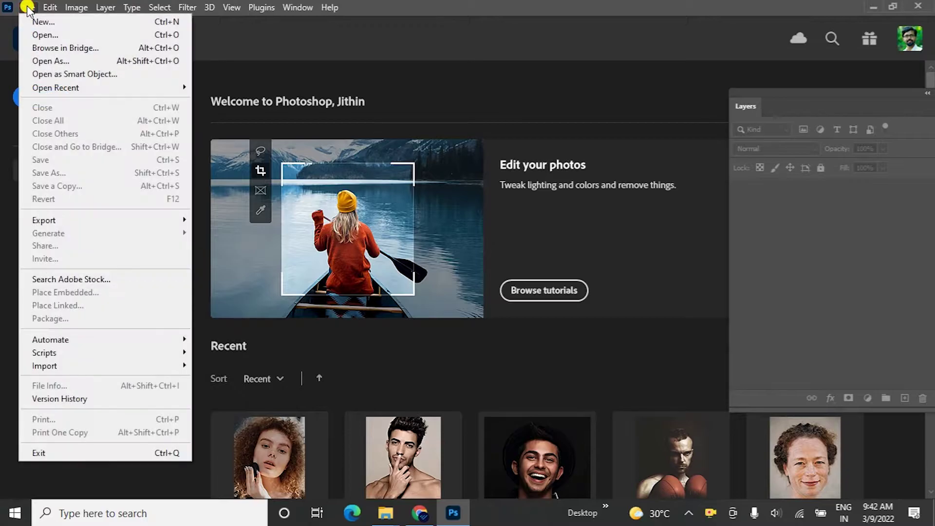
left_click(50, 33)
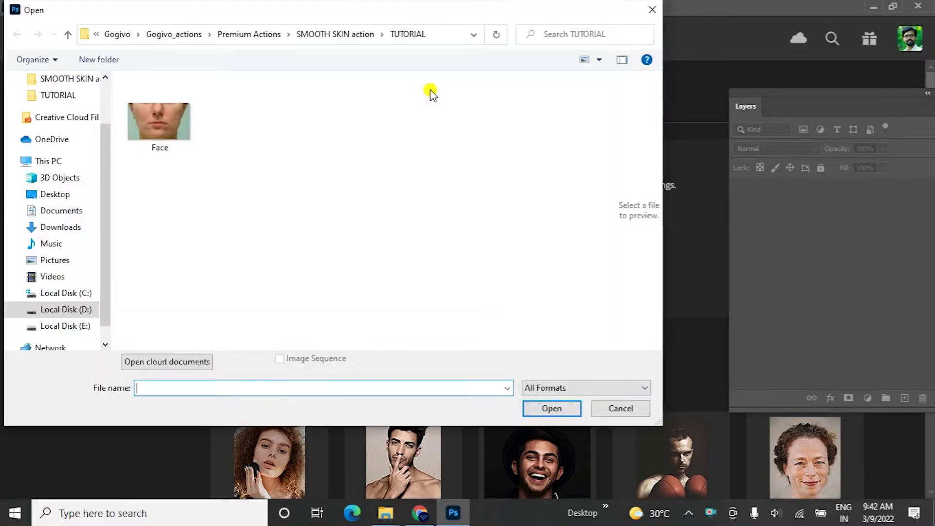
left_click(162, 117)
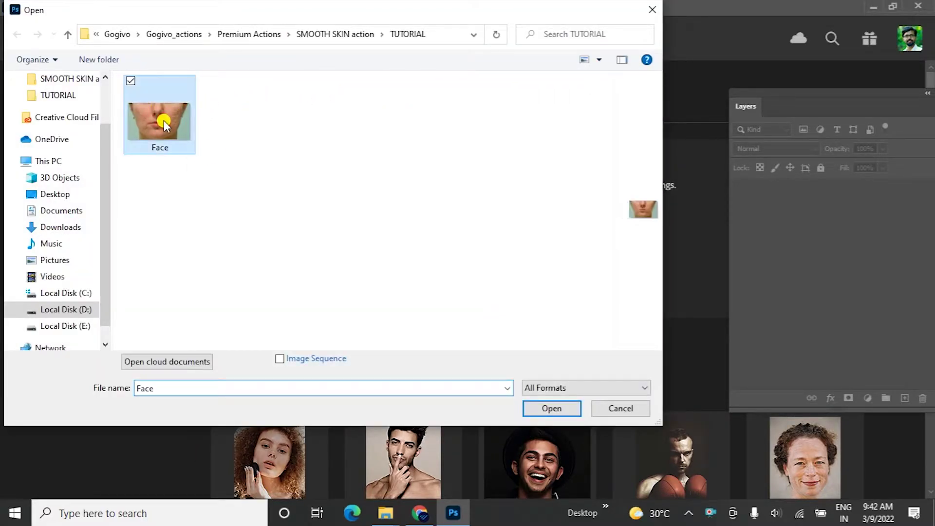
left_click(549, 406)
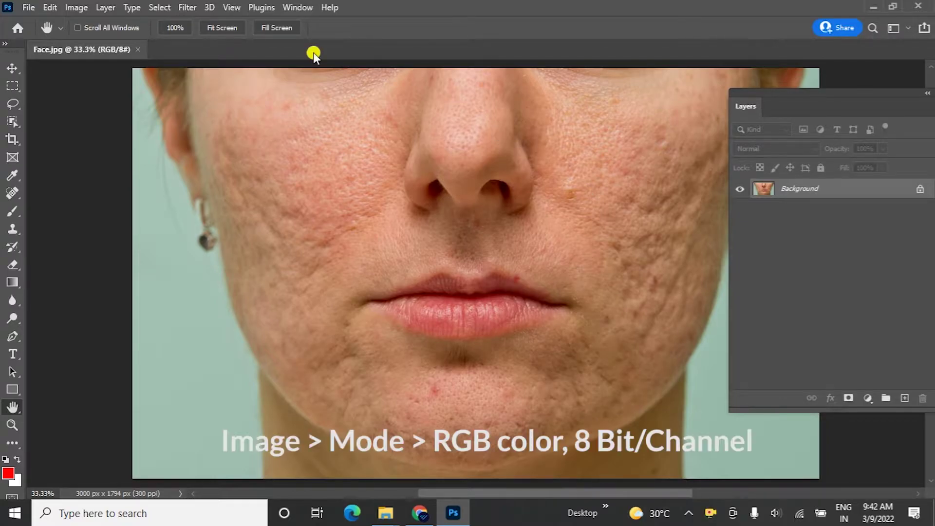
Step: Confirm RGB Color mode and set the photo to 8 Bits/Channel
left_click(73, 13)
mouse_move(131, 23)
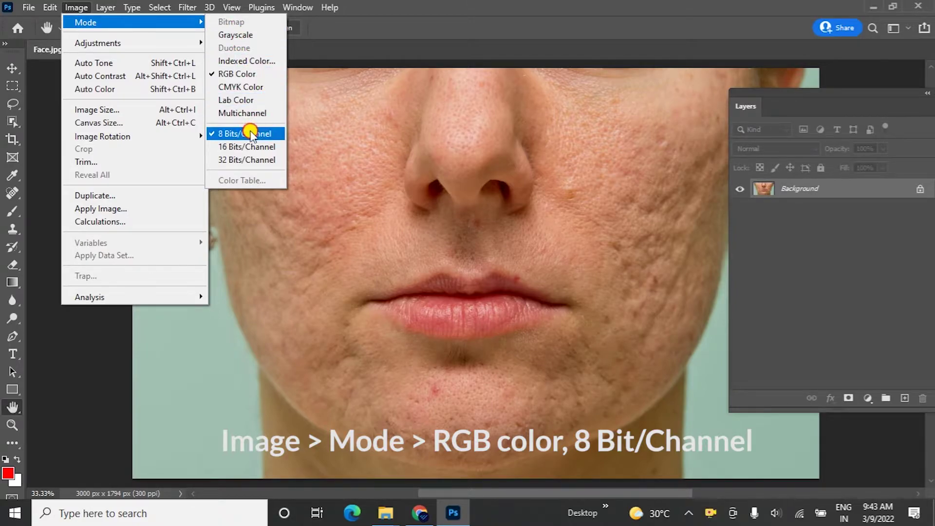
left_click(234, 134)
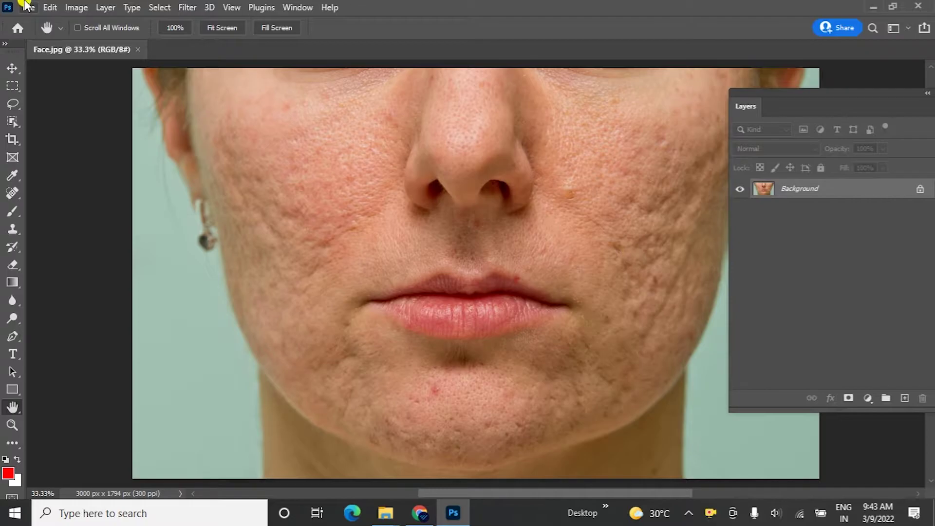
Step: Load Smooth Skin Action.atn from Smooth Skin Photoshop Action > Install_files_inside
left_click(27, 10)
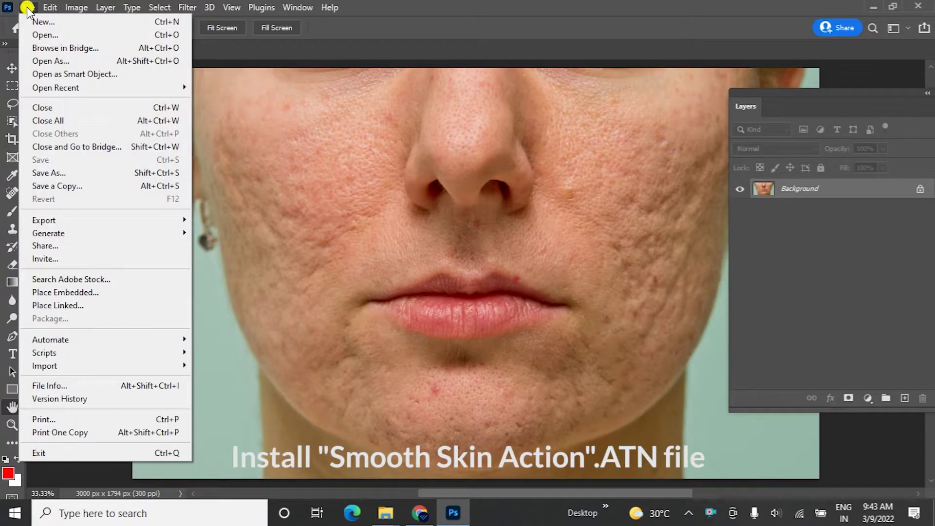
left_click(43, 34)
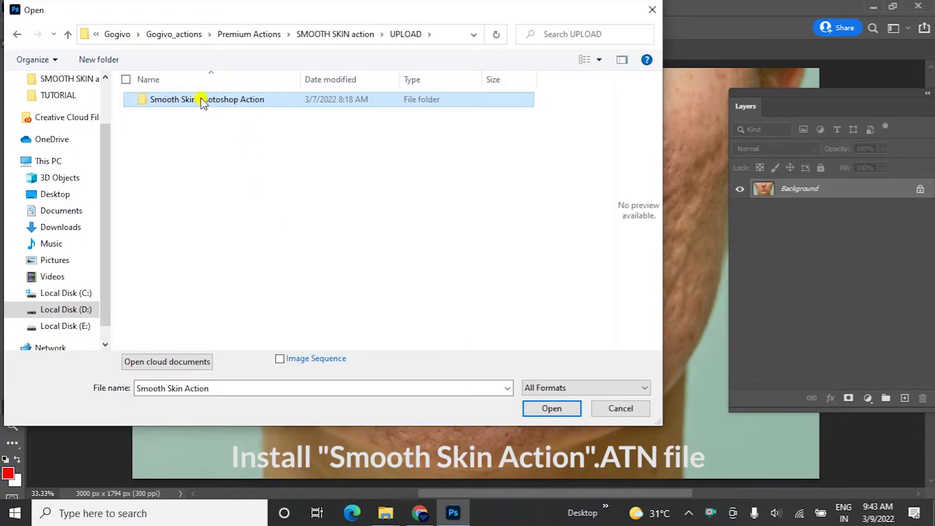
double_click(212, 101)
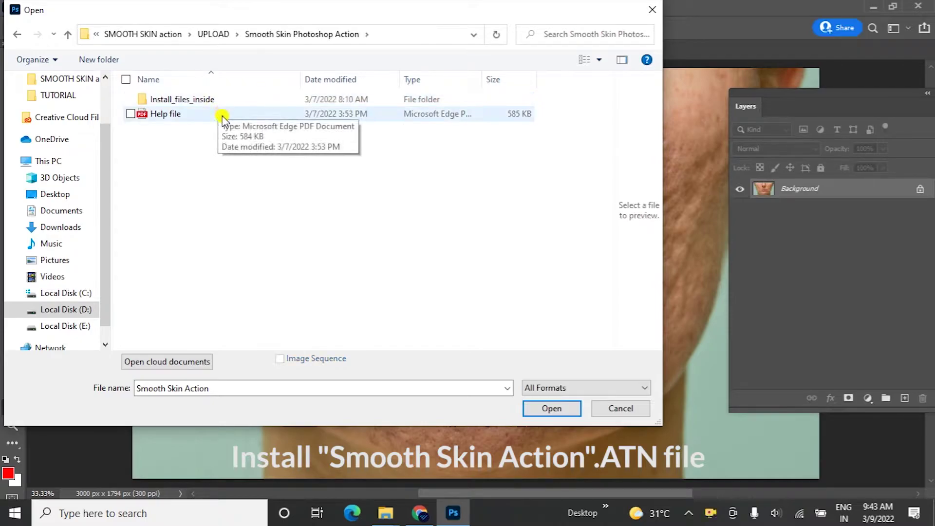
double_click(196, 99)
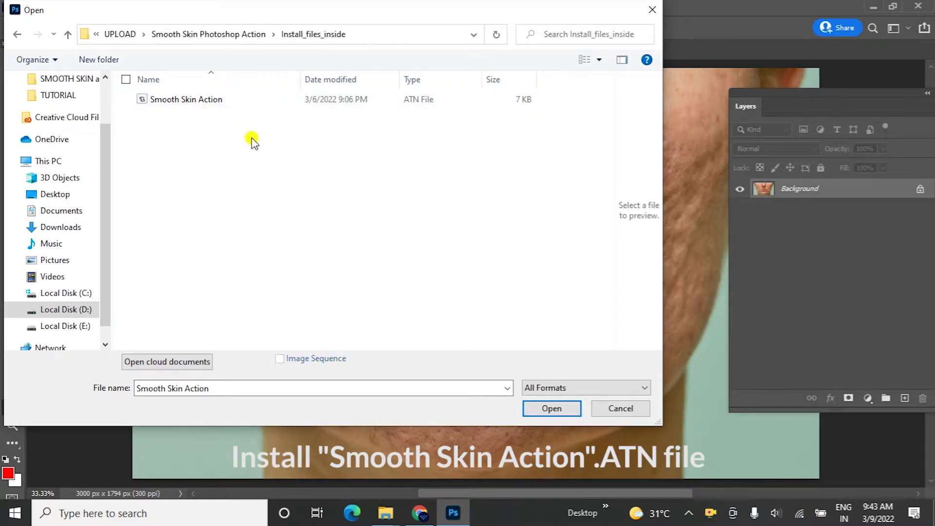
left_click(185, 106)
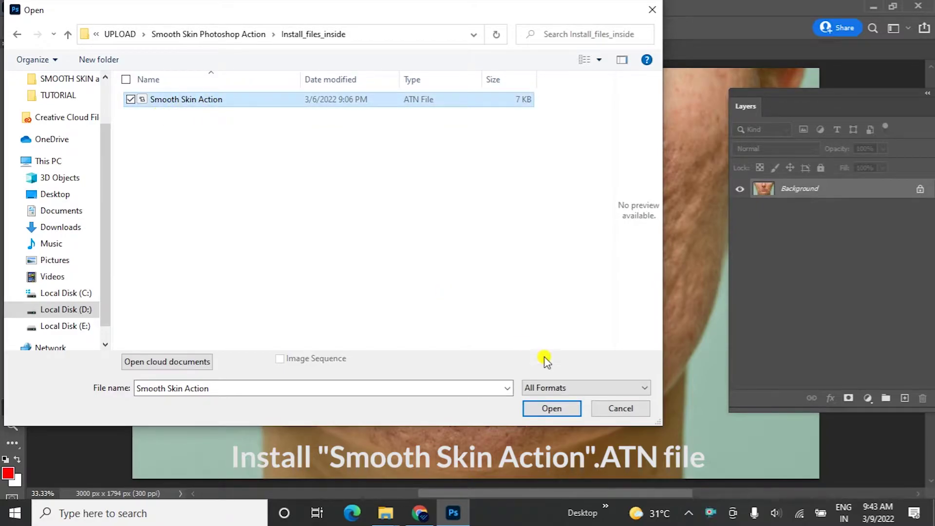
left_click(544, 412)
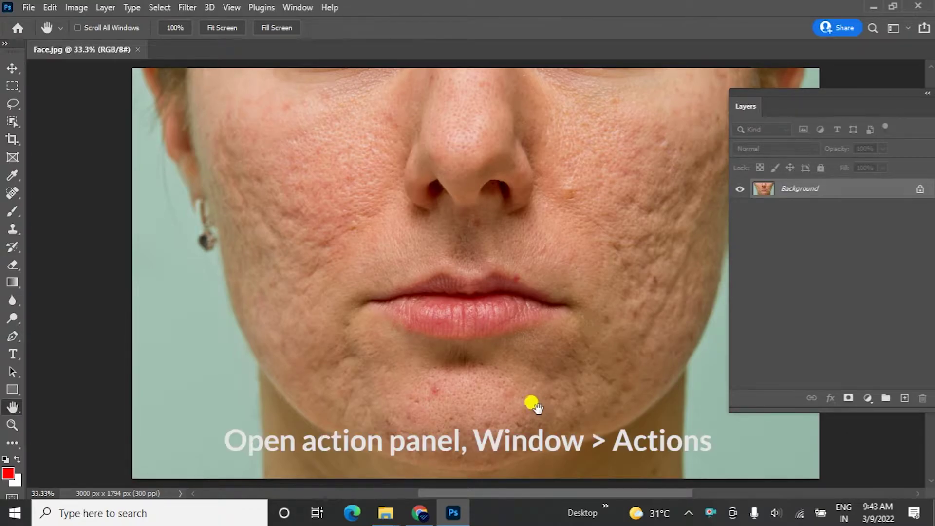
Step: Show the Actions panel listing the SMOOTH SKIN ACTION set
left_click(289, 13)
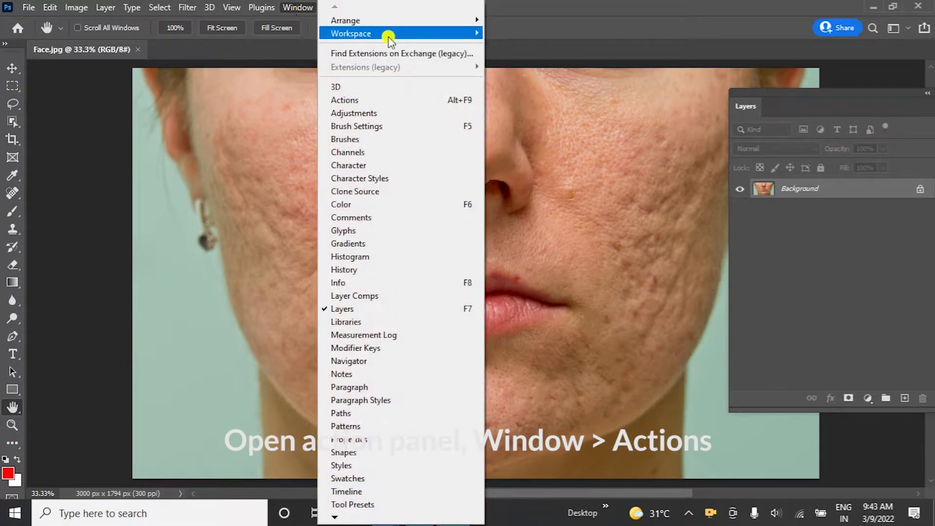
left_click(352, 96)
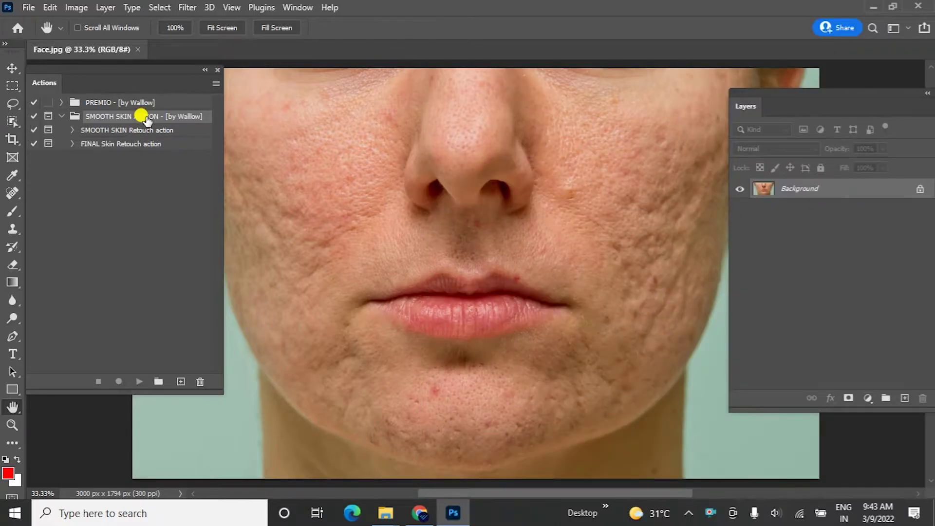
Step: Play the SMOOTH SKIN Retouch action and stop at its brushing-instructions message
left_click(154, 133)
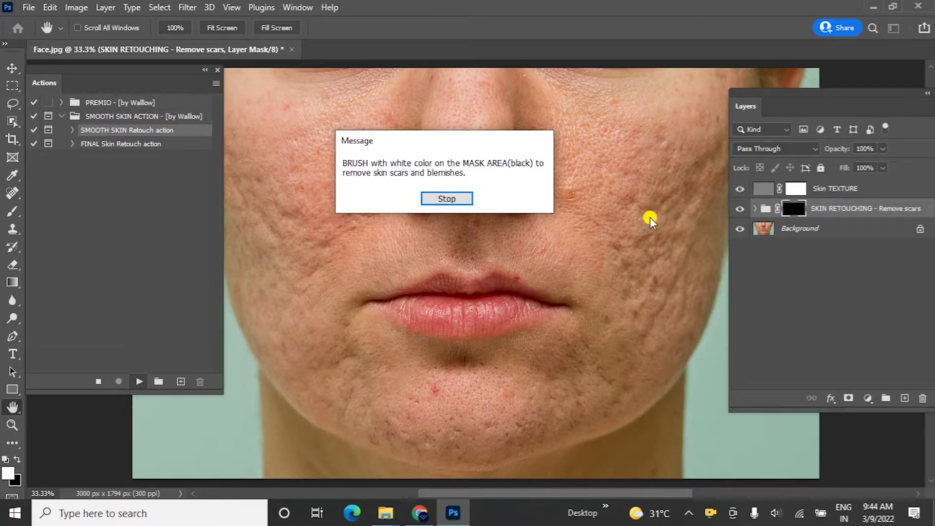
left_click(448, 199)
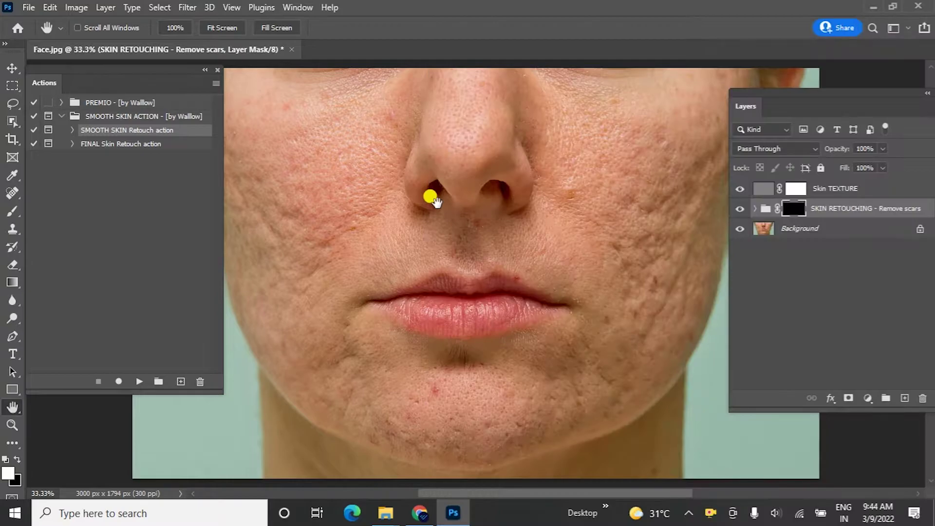
Step: Set a white foreground and a soft round 175 px brush at 70% flow
left_click(9, 470)
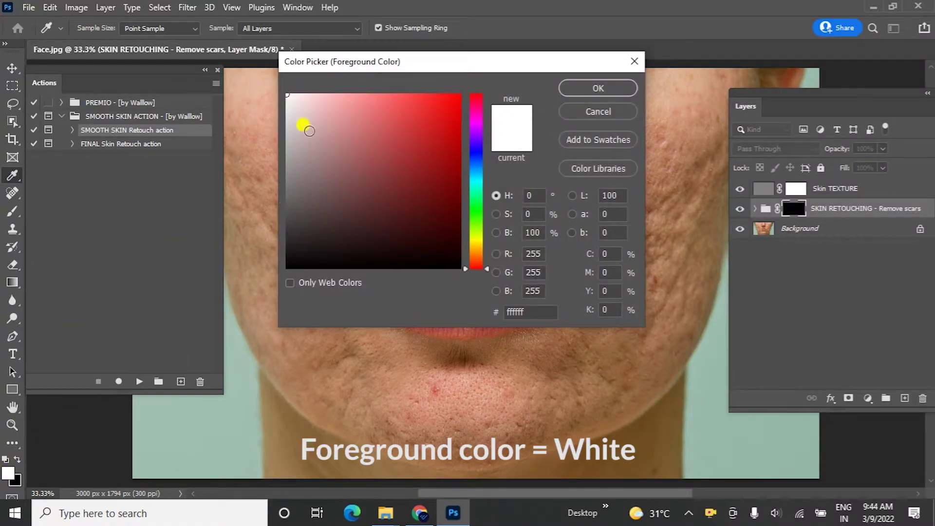
left_click(609, 87)
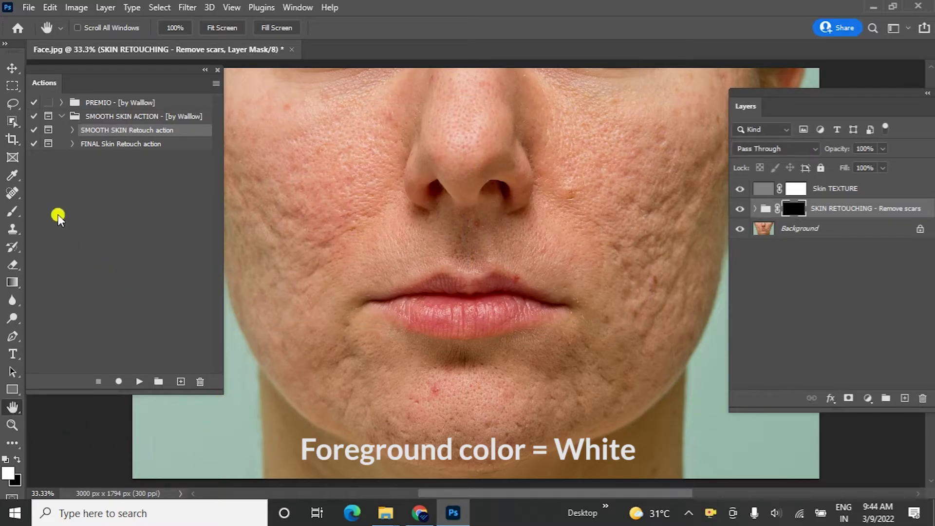
left_click(12, 217)
left_click(98, 28)
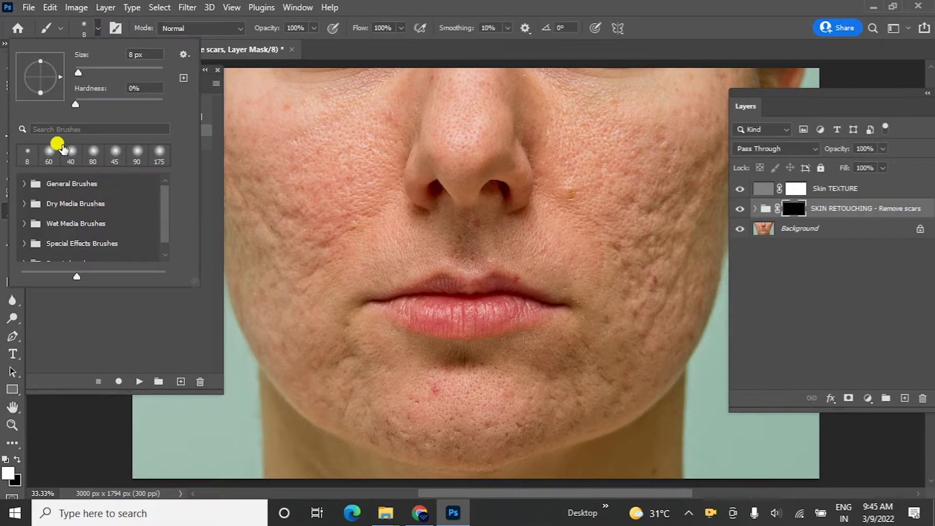
left_click(33, 154)
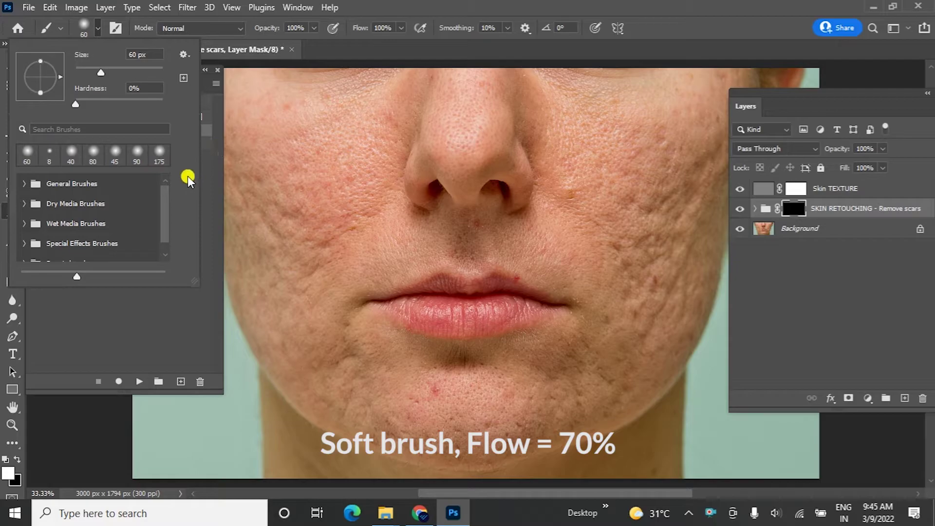
left_click(158, 152)
left_click(292, 88)
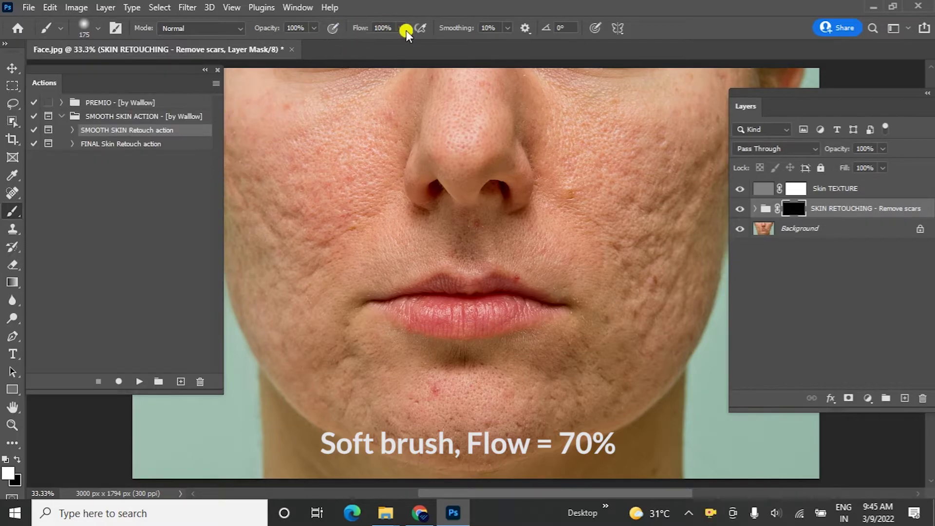
left_click_drag(400, 28, 382, 43)
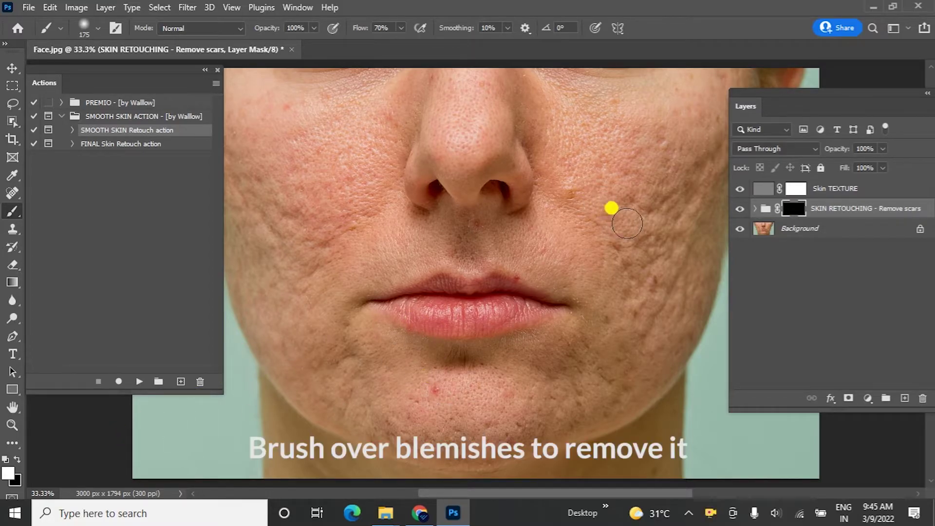
Step: Paint white on the Remove scars mask to smooth acne scars on cheeks and chin
mouse_move(632, 251)
left_mouse_down()
mouse_move(687, 181)
mouse_move(642, 288)
mouse_move(616, 249)
mouse_move(650, 314)
mouse_move(691, 231)
mouse_move(634, 207)
mouse_move(710, 146)
mouse_move(586, 351)
mouse_move(624, 385)
mouse_move(381, 423)
mouse_move(289, 247)
mouse_move(434, 423)
mouse_move(527, 432)
left_mouse_up()
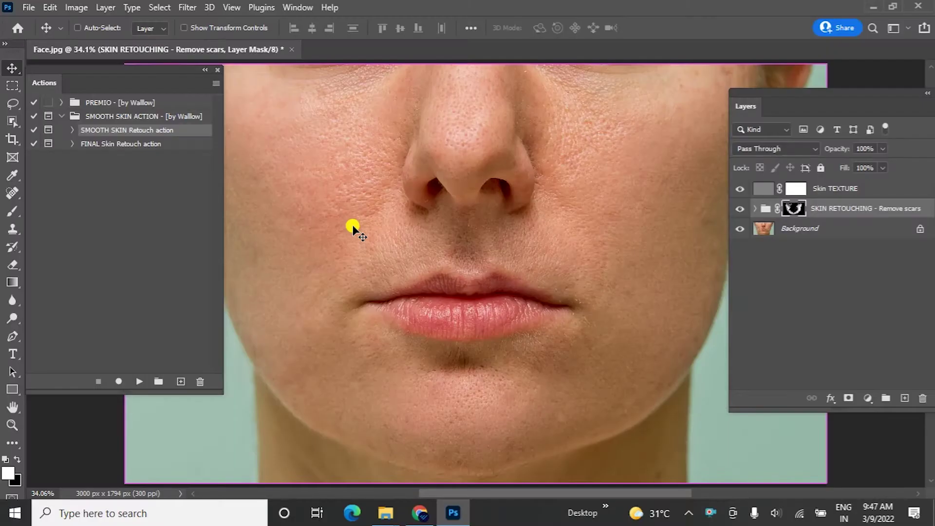
key("ctrl+minus")
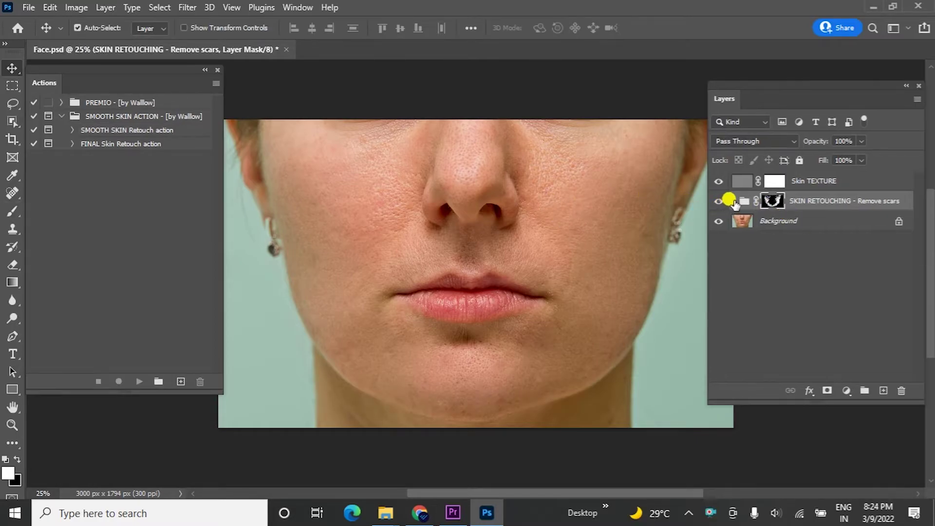
Step: Set the Skin color layer's Dust & Scratches smart filter radius to 122 px
left_click(735, 201)
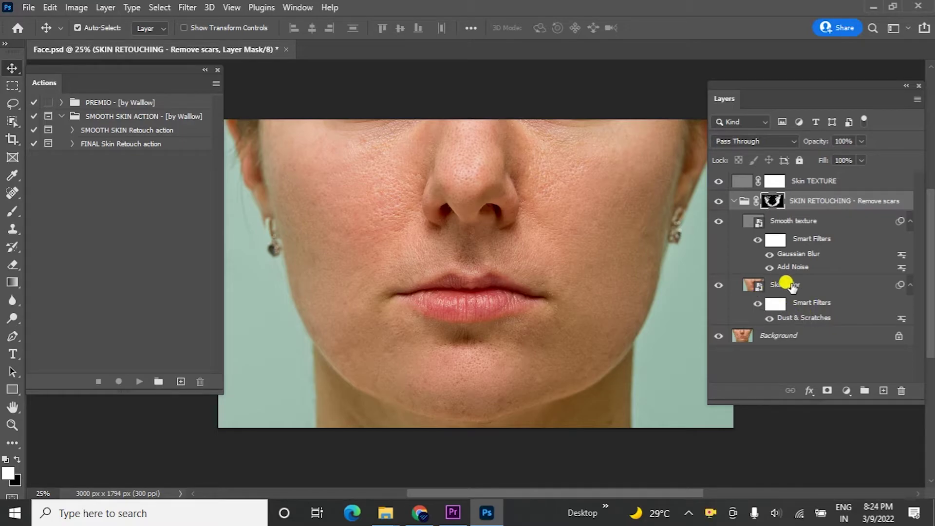
left_click(792, 284)
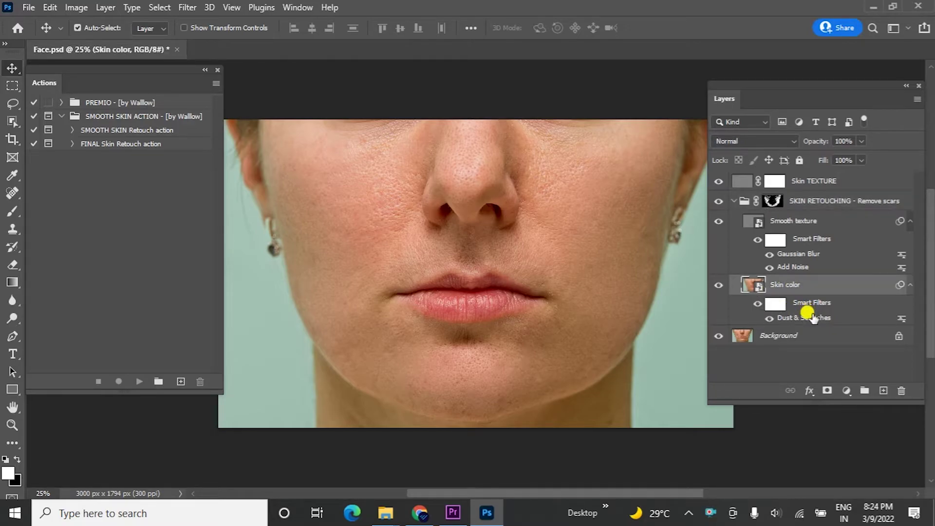
double_click(811, 321)
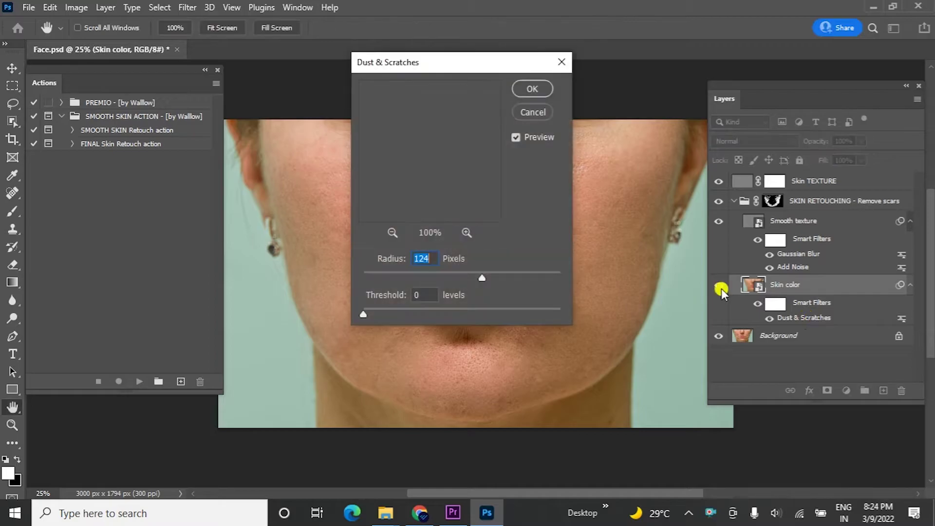
mouse_move(456, 71)
left_mouse_down()
mouse_move(600, 88)
mouse_move(746, 83)
left_mouse_up()
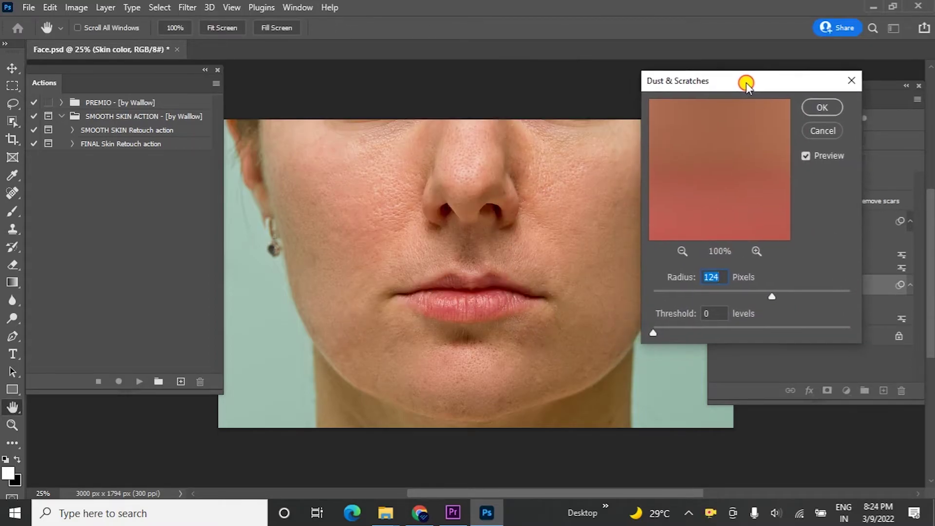
left_click_drag(774, 293, 751, 295)
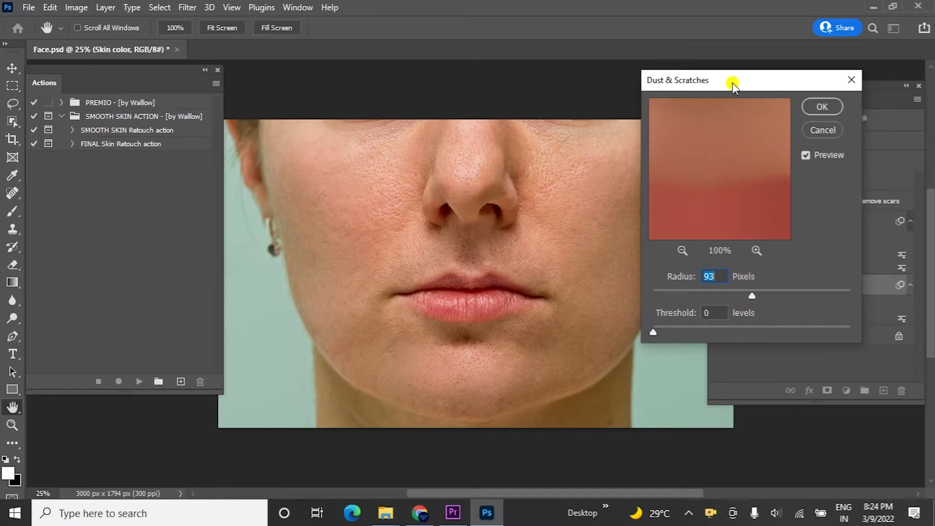
left_click_drag(733, 85, 790, 91)
left_click_drag(775, 293, 772, 293)
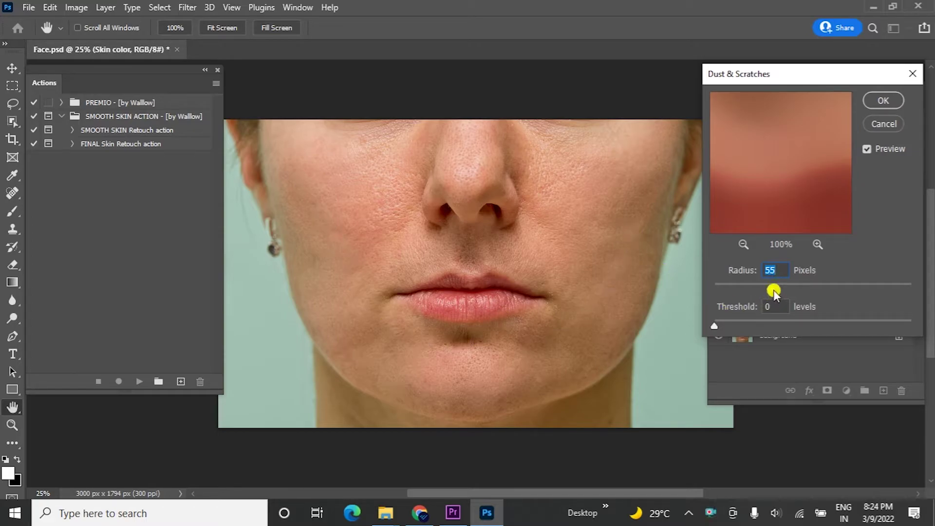
left_click_drag(773, 290, 832, 291)
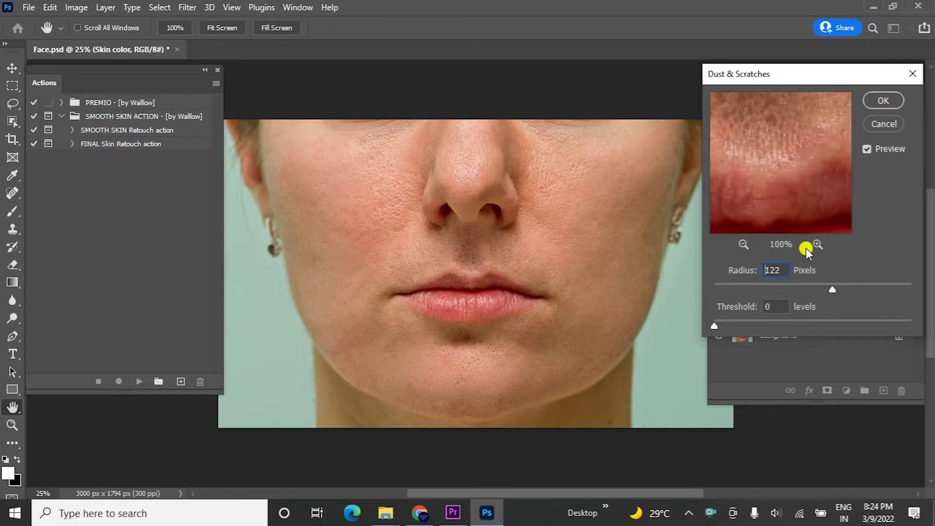
left_click(880, 101)
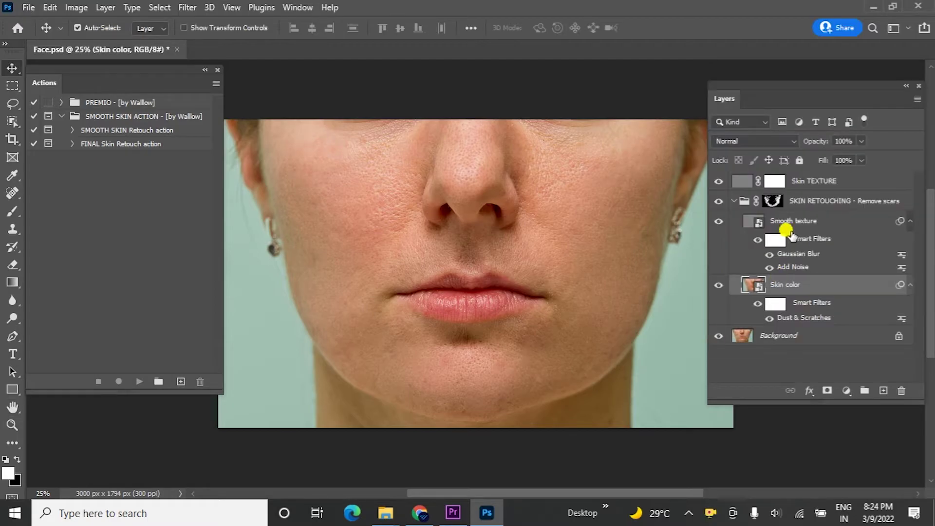
Step: Set the Smooth texture Add Noise amount to about 22.5%, then collapse SKIN RETOUCHING
double_click(801, 267)
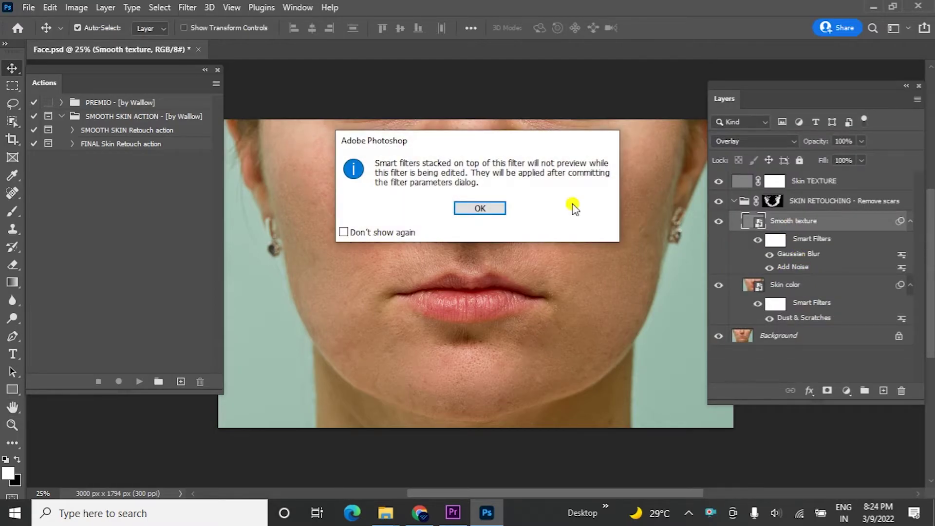
left_click_drag(495, 144, 735, 157)
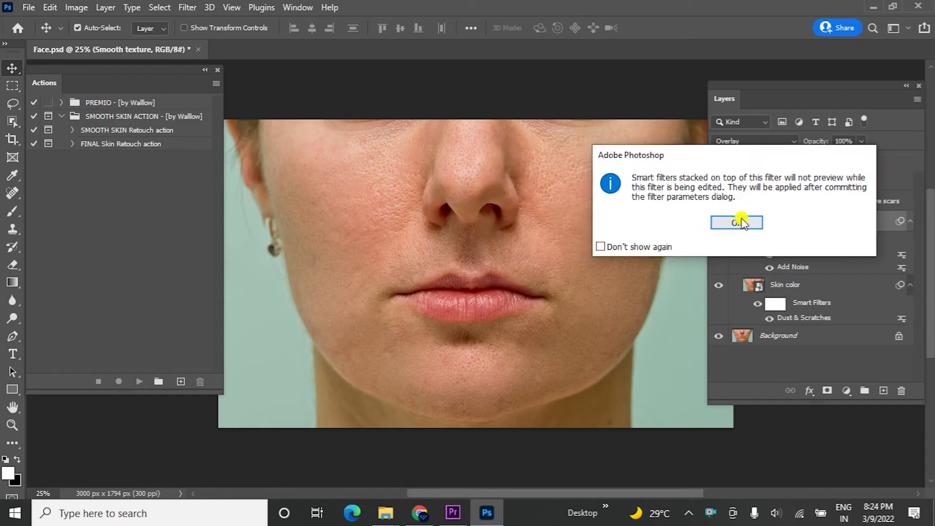
left_click(740, 217)
left_click_drag(463, 59, 827, 87)
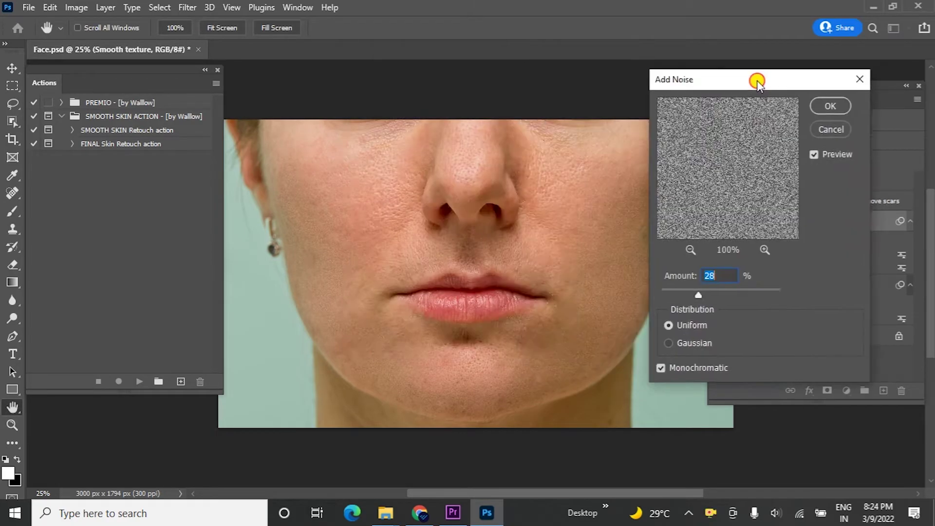
mouse_move(762, 294)
left_mouse_down()
mouse_move(783, 292)
mouse_move(761, 290)
left_mouse_up()
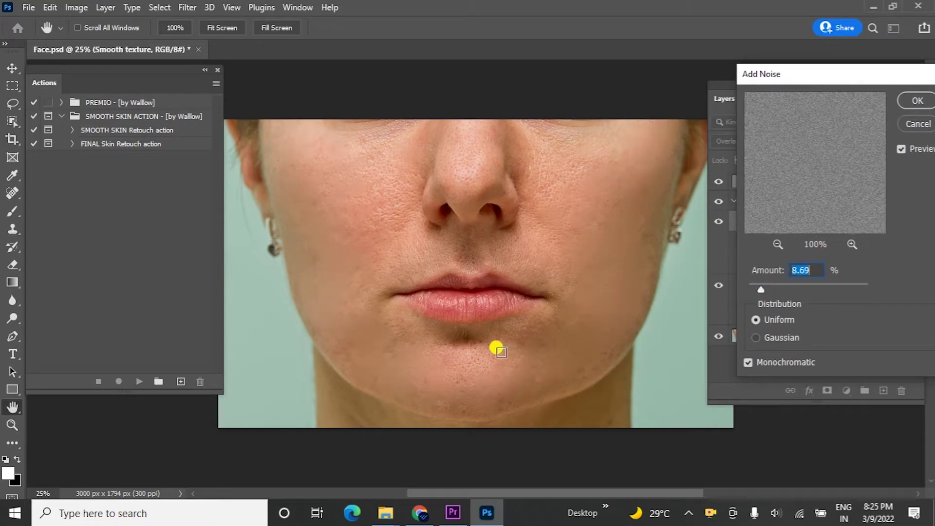
left_click_drag(763, 290, 778, 289)
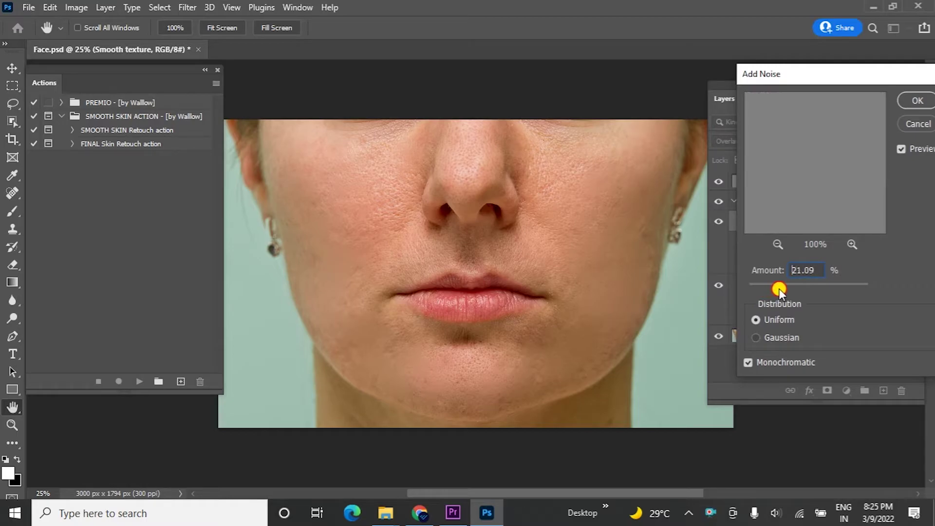
left_click(921, 103)
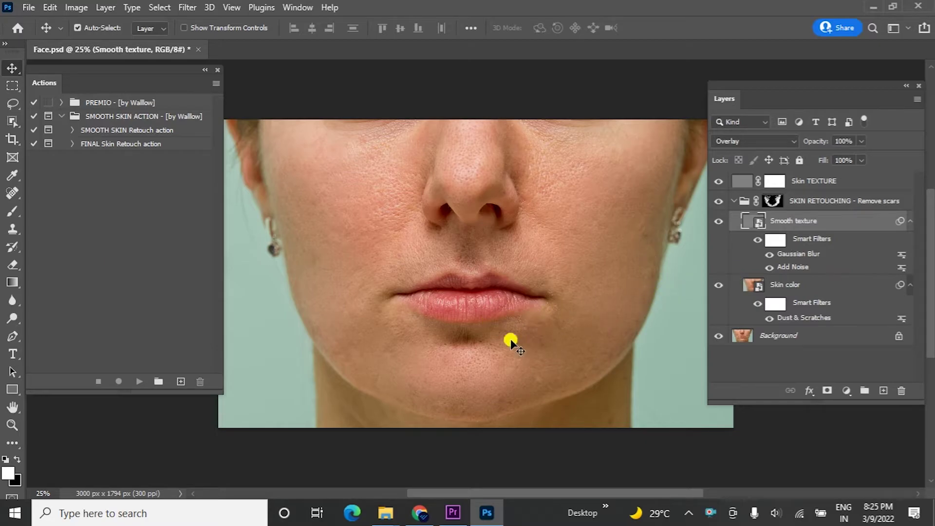
left_click(734, 200)
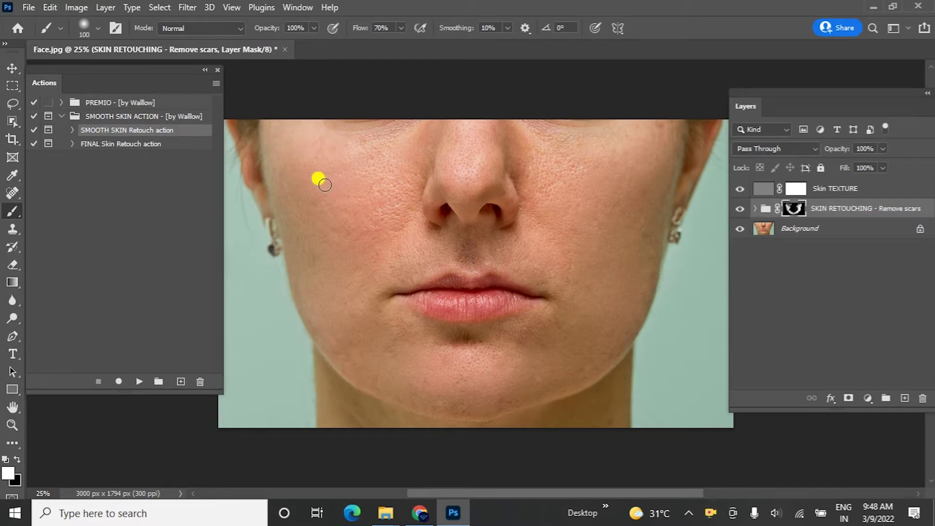
Step: Play the FINAL Skin Retouch action and stop at its brushing message
left_click(114, 146)
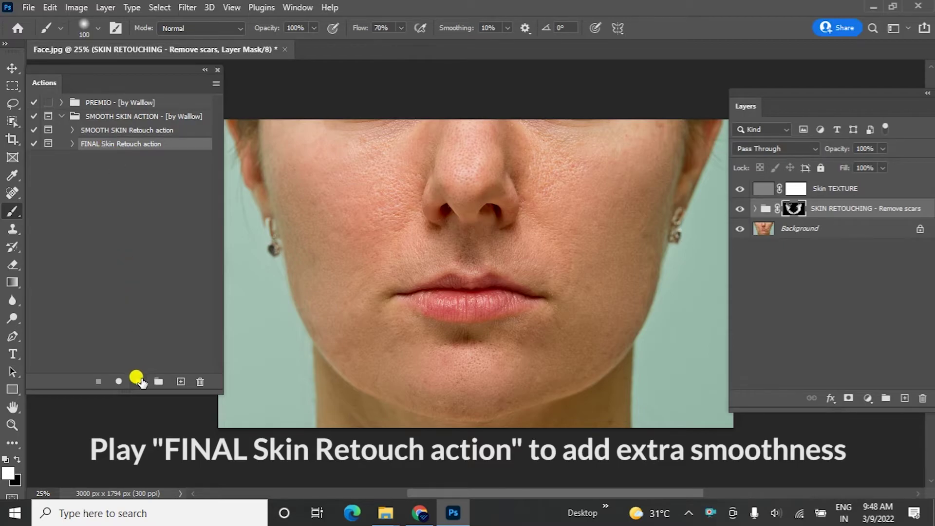
left_click(139, 382)
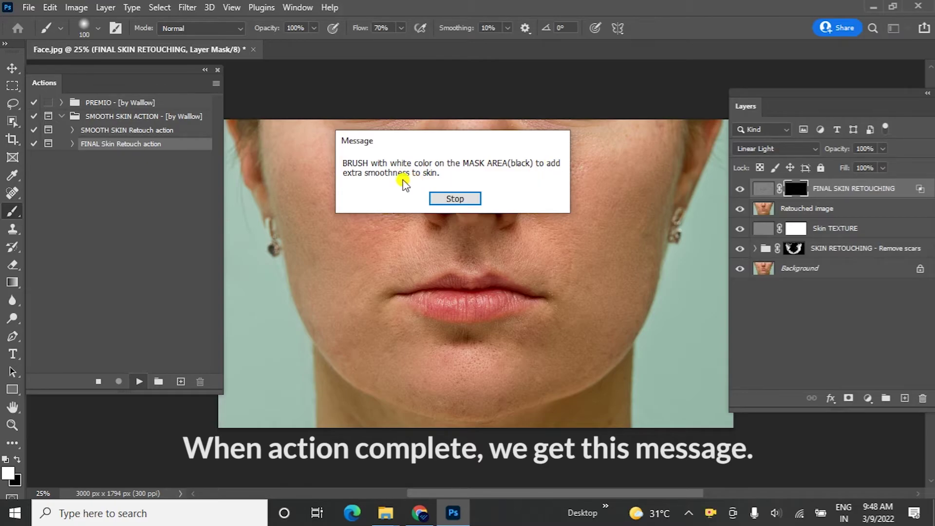
left_click(455, 199)
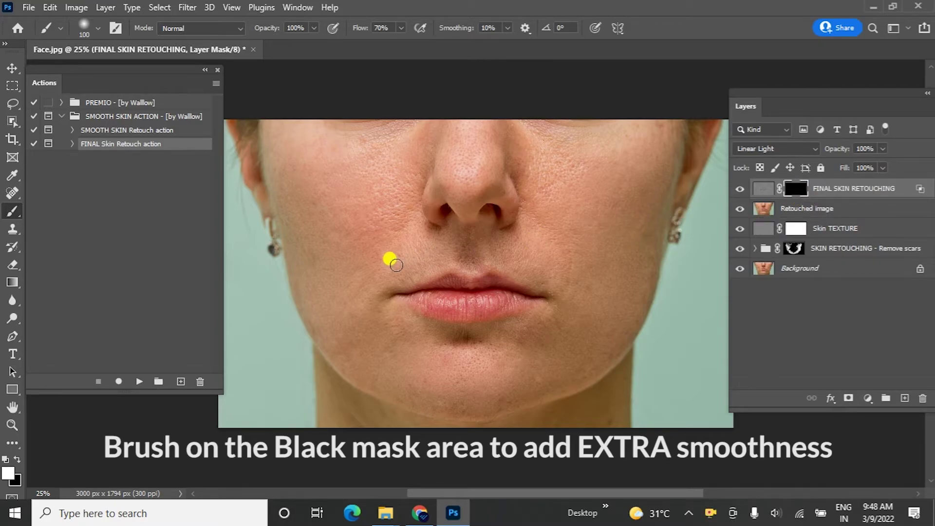
Step: Paint white smoothing onto the mask over the cheek and lips with a 70% flow brush (sizes 500, 250)
left_click(9, 473)
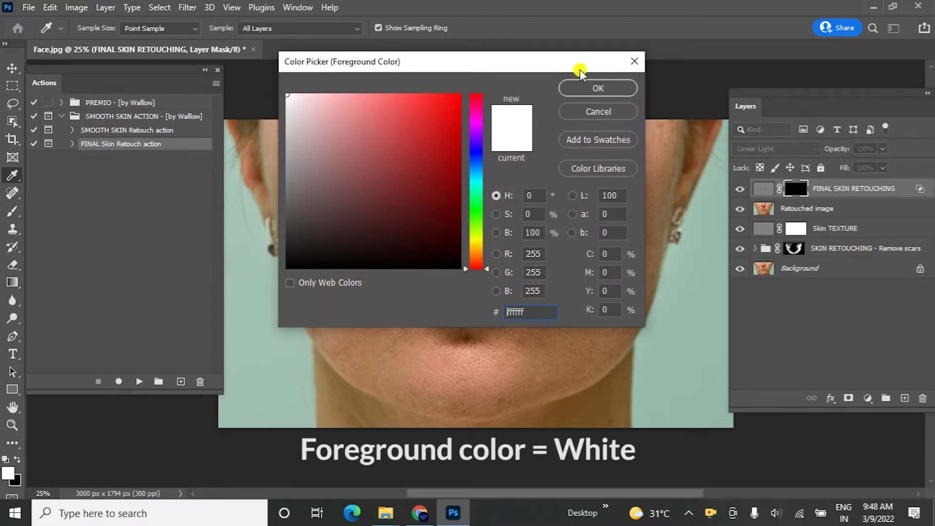
left_click(566, 86)
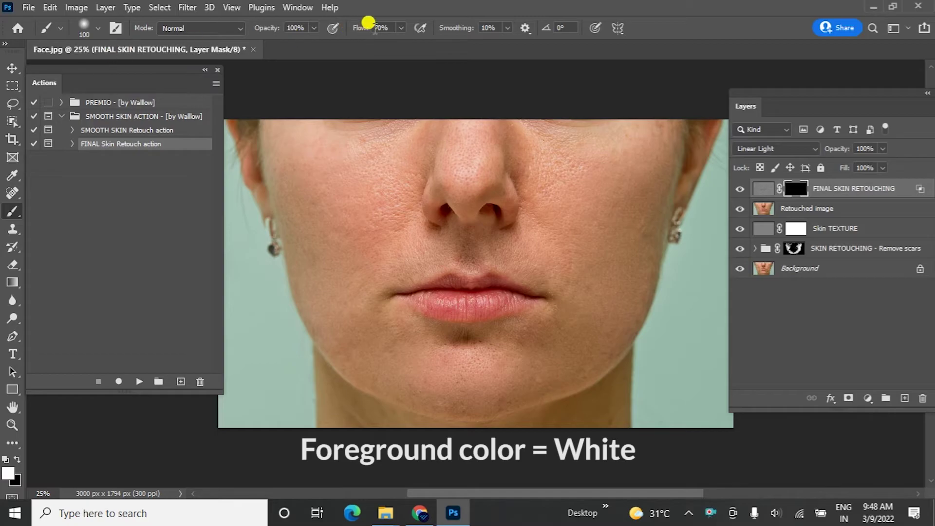
left_click(401, 29)
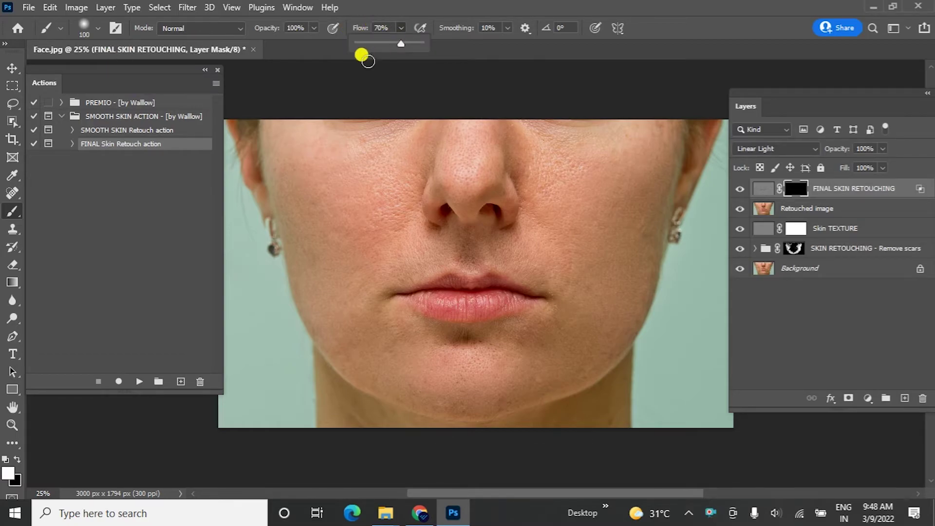
left_click(296, 79)
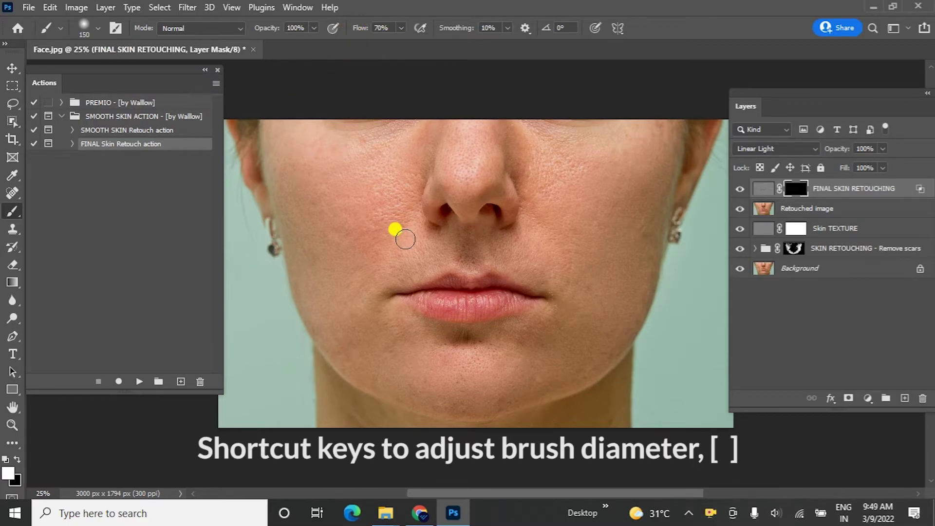
key("bracketright")
key("bracketright")
key("bracketright")
key("bracketright")
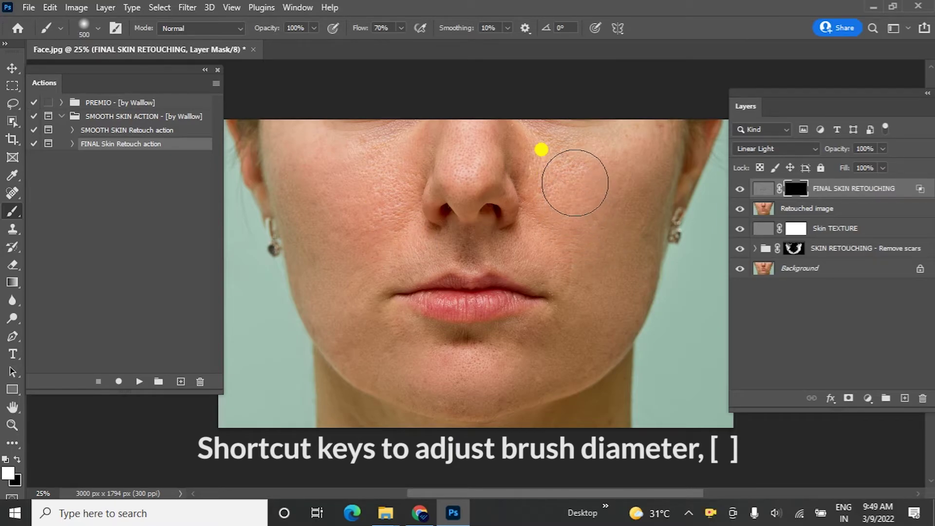
mouse_move(576, 154)
left_mouse_down()
mouse_move(532, 145)
mouse_move(530, 234)
mouse_move(433, 334)
mouse_move(311, 203)
left_mouse_up()
key("bracketleft")
key("bracketleft")
key("bracketleft")
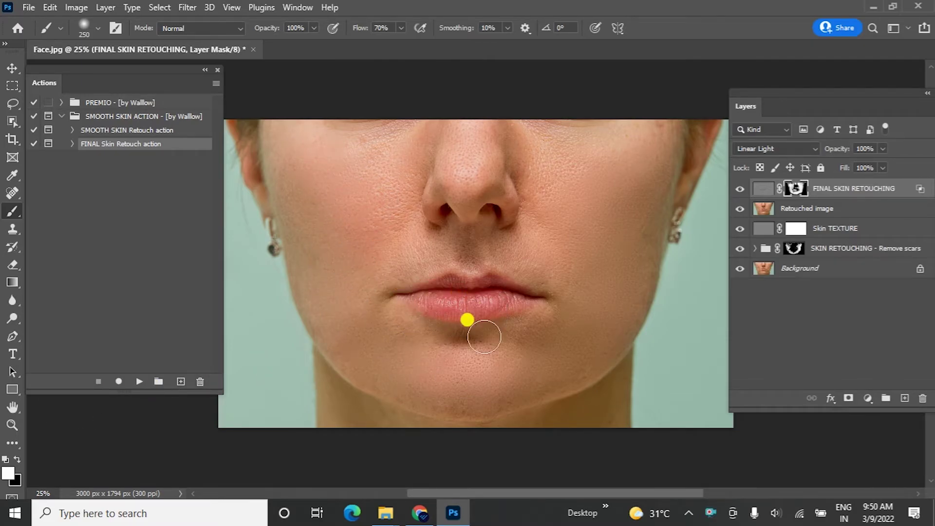
left_click_drag(423, 301, 472, 305)
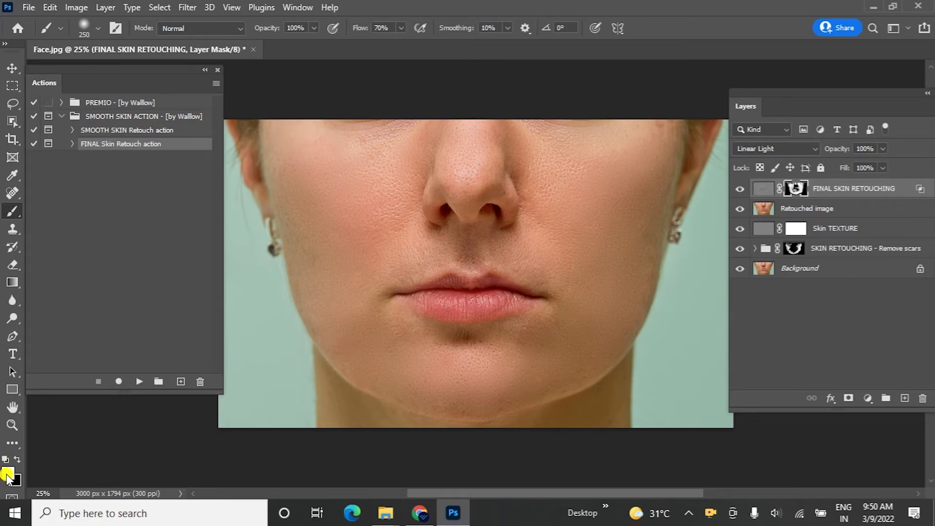
Step: Set the foreground to black and paint over the lips to restore their natural texture
left_click(7, 476)
left_click_drag(302, 220, 267, 278)
left_click(569, 92)
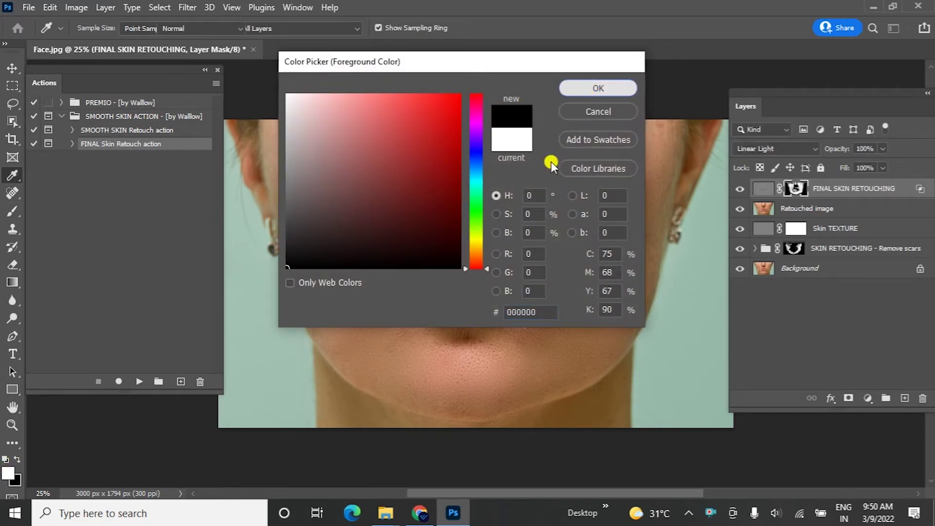
mouse_move(428, 298)
left_mouse_down()
mouse_move(511, 298)
mouse_move(416, 297)
mouse_move(519, 293)
mouse_move(475, 229)
mouse_move(438, 198)
mouse_move(494, 202)
left_mouse_up()
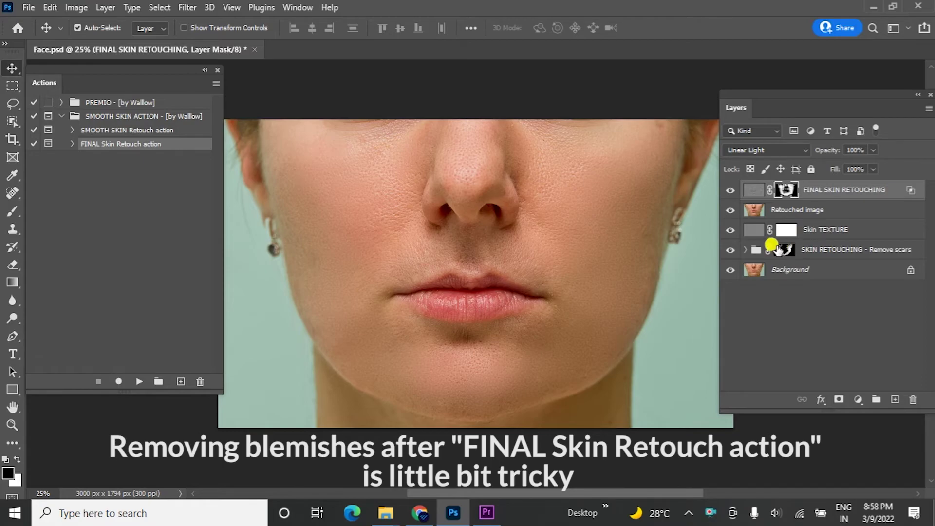
Step: Hide FINAL SKIN RETOUCHING and target the Remove scars group mask with a white brush
left_click(729, 190)
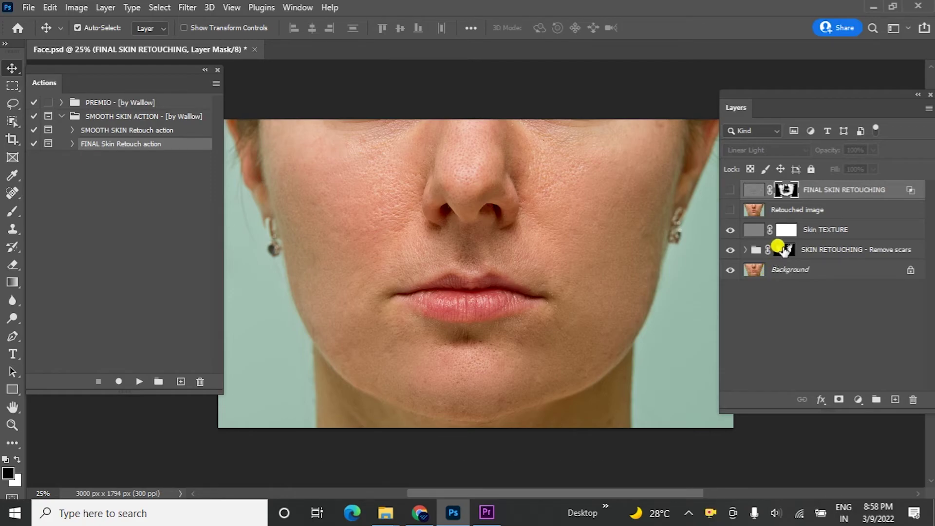
left_click(785, 251)
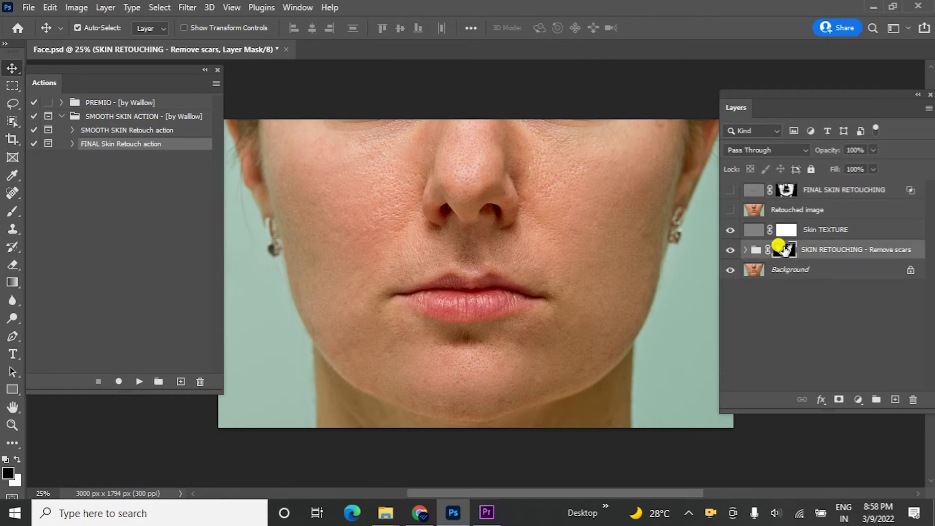
left_click(9, 469)
type("ffffff")
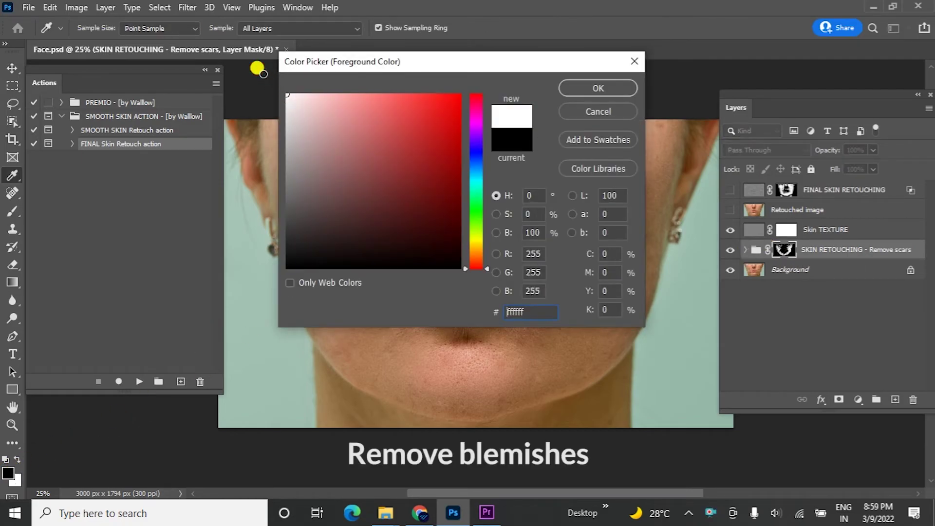
left_click(578, 91)
key("b")
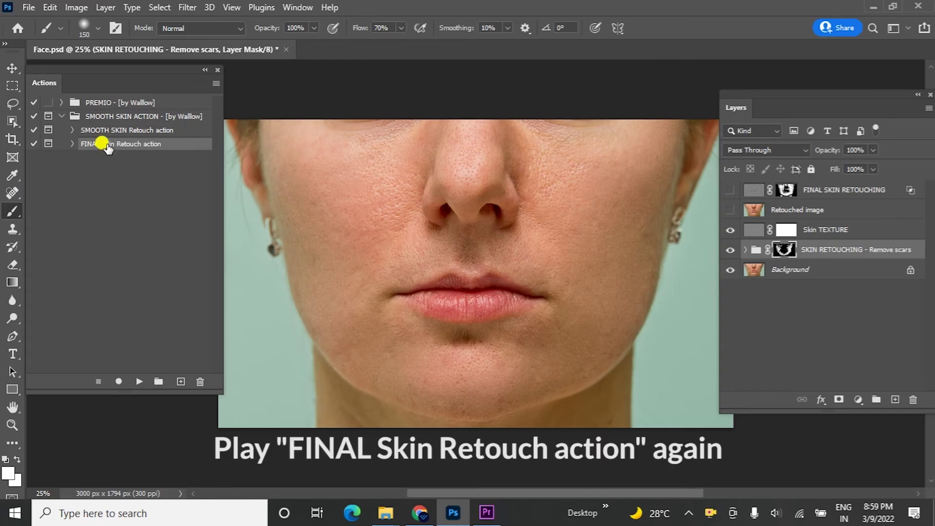
Step: Replay FINAL Skin Retouch, stop at its message, and select the older final retouching mask
left_click(139, 380)
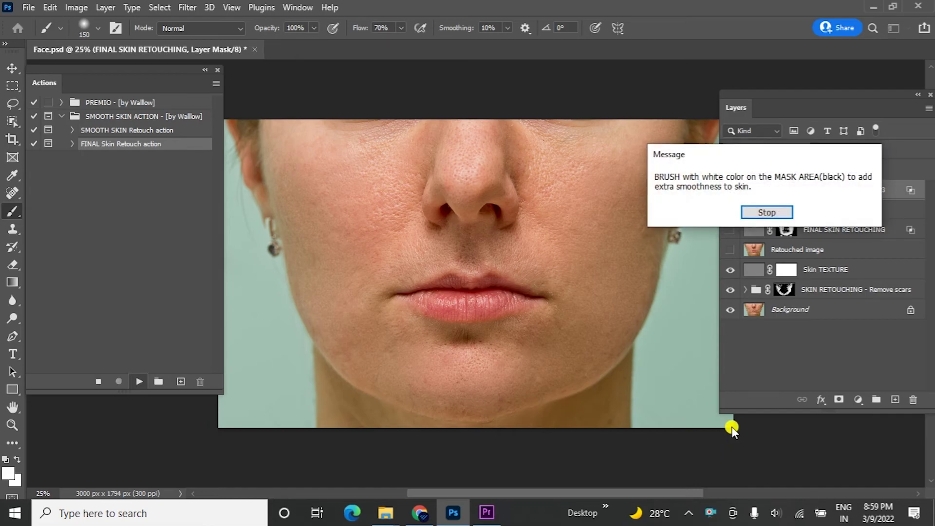
left_click(760, 212)
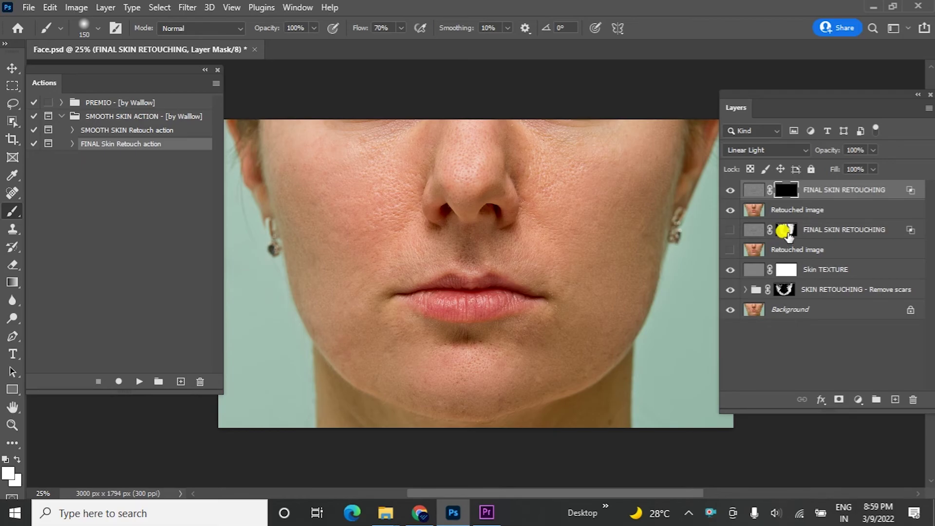
left_click(787, 236)
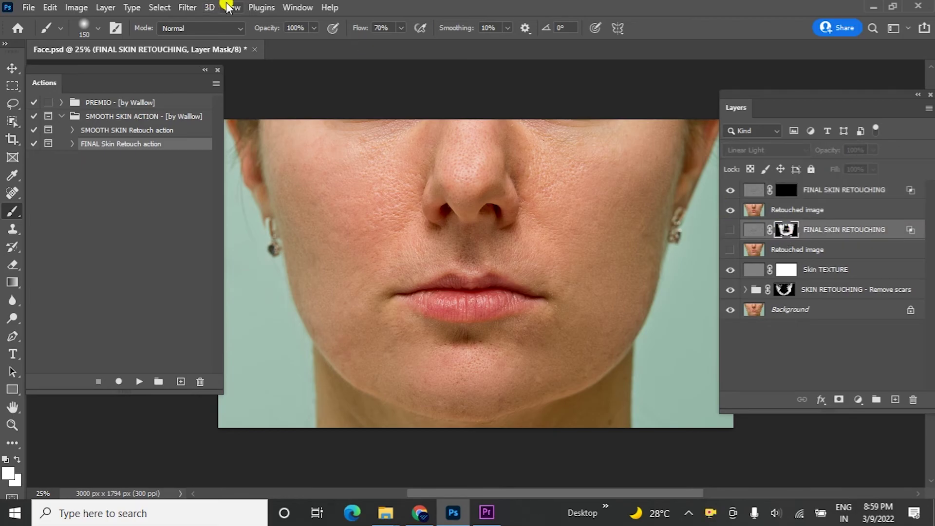
Step: Load the earlier FINAL SKIN RETOUCHING mask as a selection
left_click(160, 8)
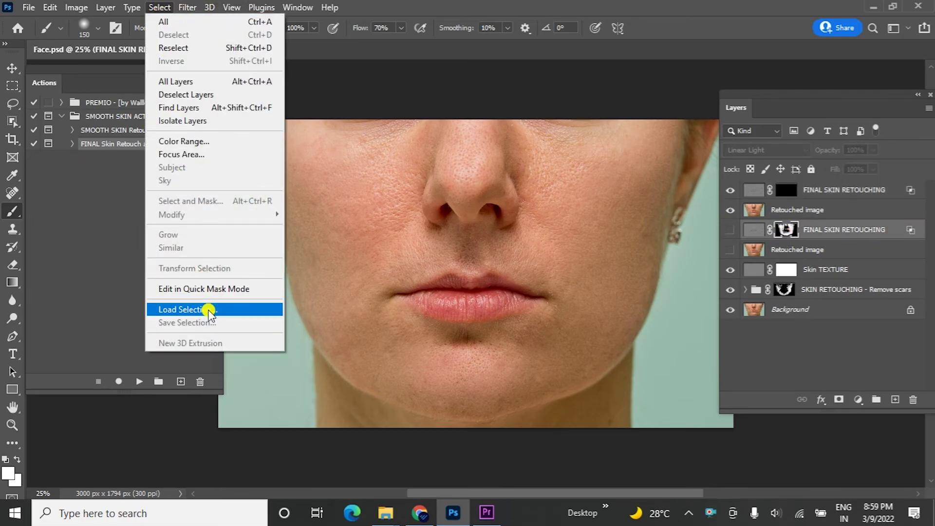
left_click(210, 310)
left_click(561, 115)
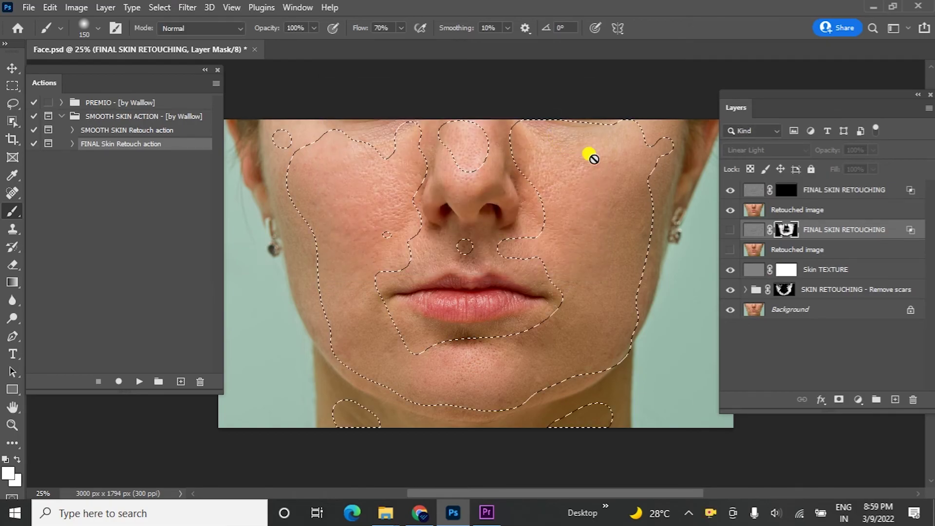
Step: Fill the selection with white on the new top layer's mask, then deselect
left_click(786, 190)
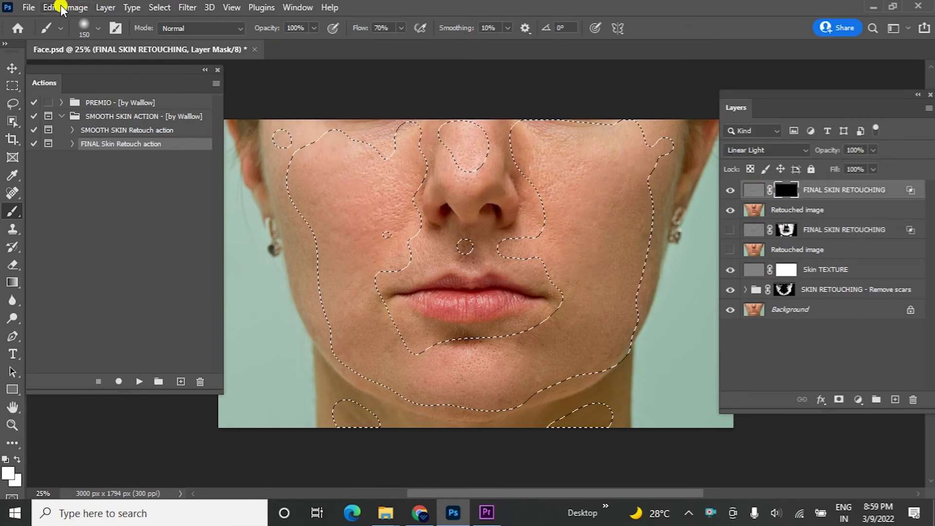
left_click(49, 7)
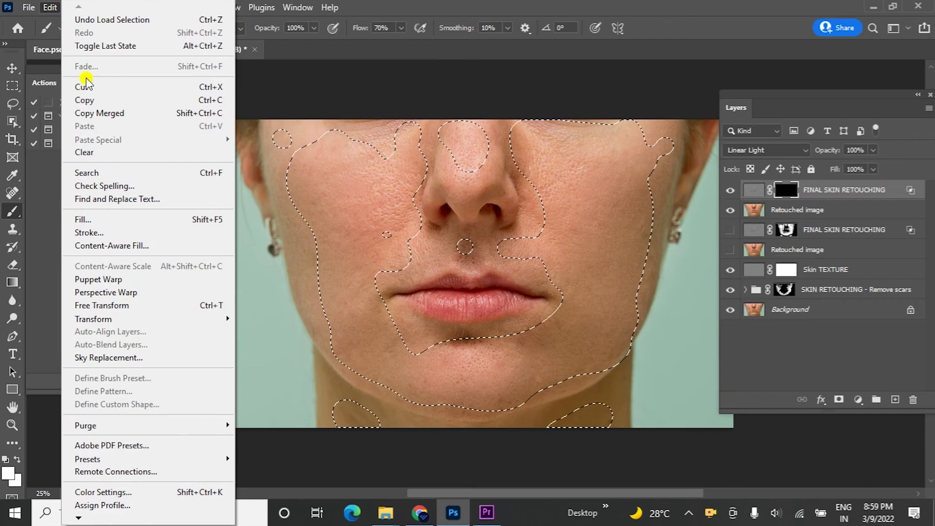
left_click(120, 219)
left_click(453, 111)
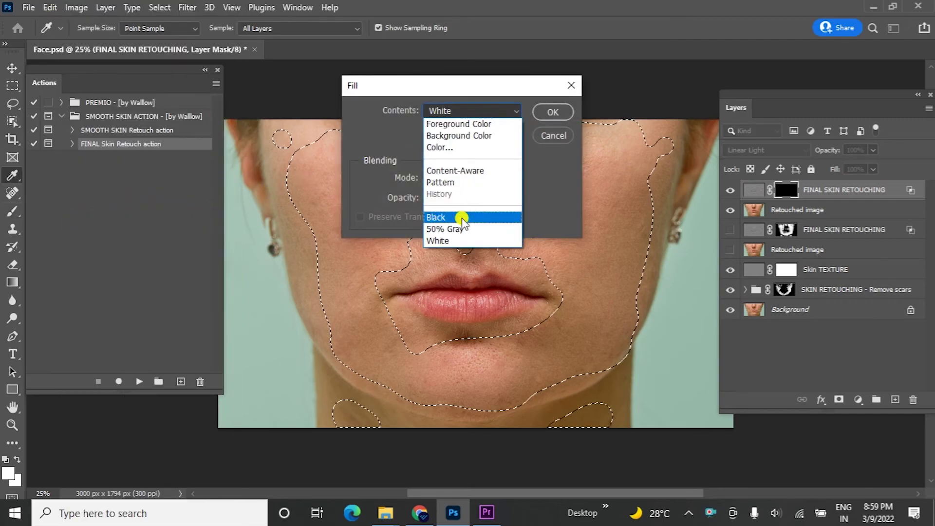
left_click(455, 241)
left_click(547, 111)
key("b")
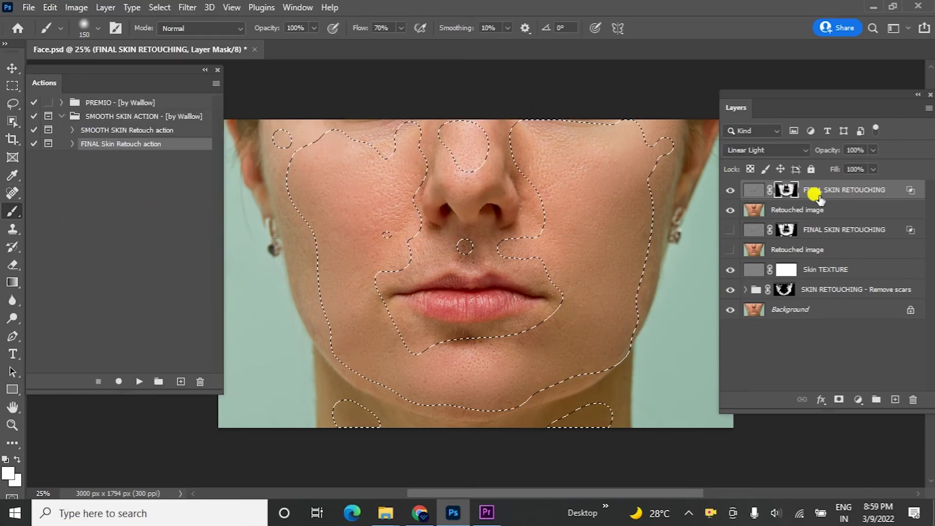
left_click(780, 190)
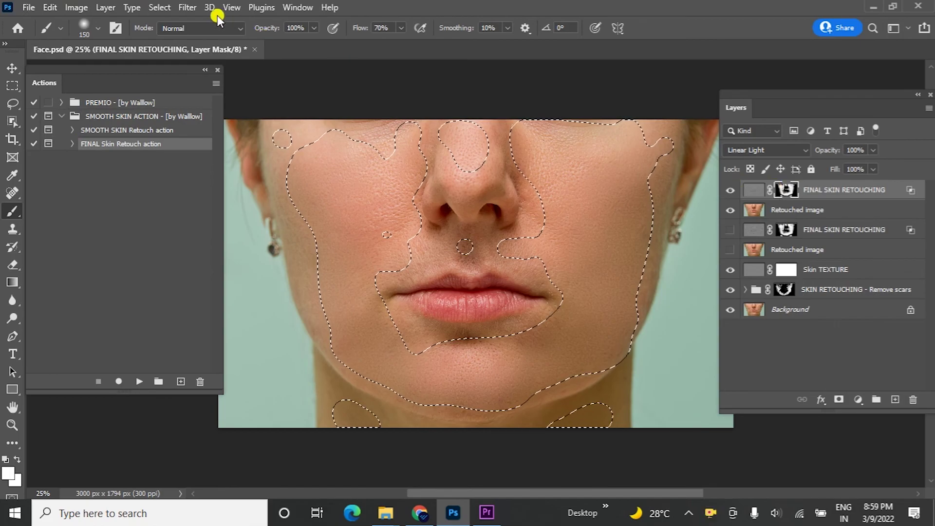
left_click(159, 7)
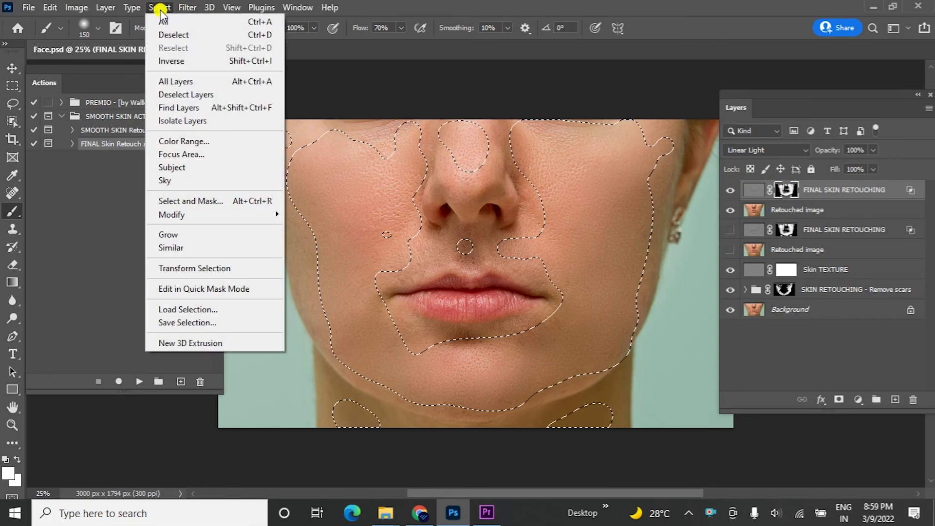
left_click(178, 41)
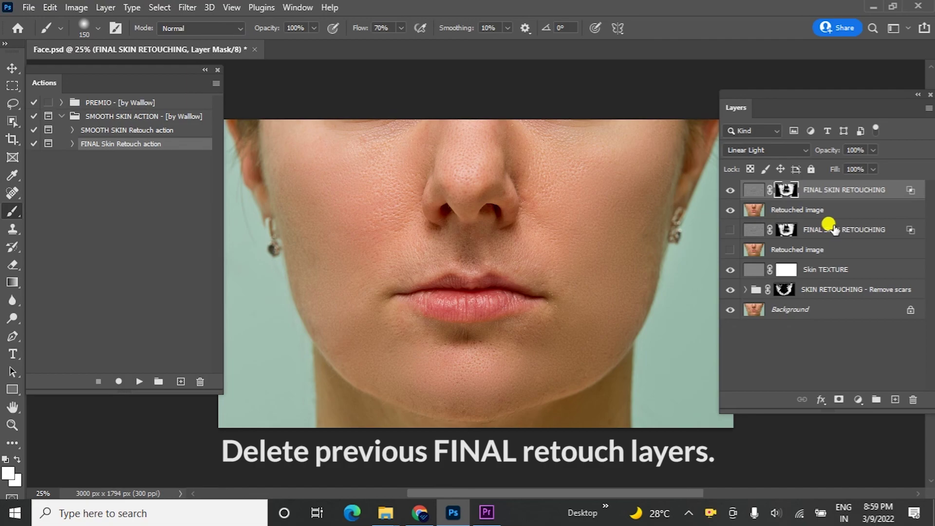
Step: Delete the older FINAL SKIN RETOUCHING and Retouched image layers
left_click(835, 231)
left_click(806, 248, "shift")
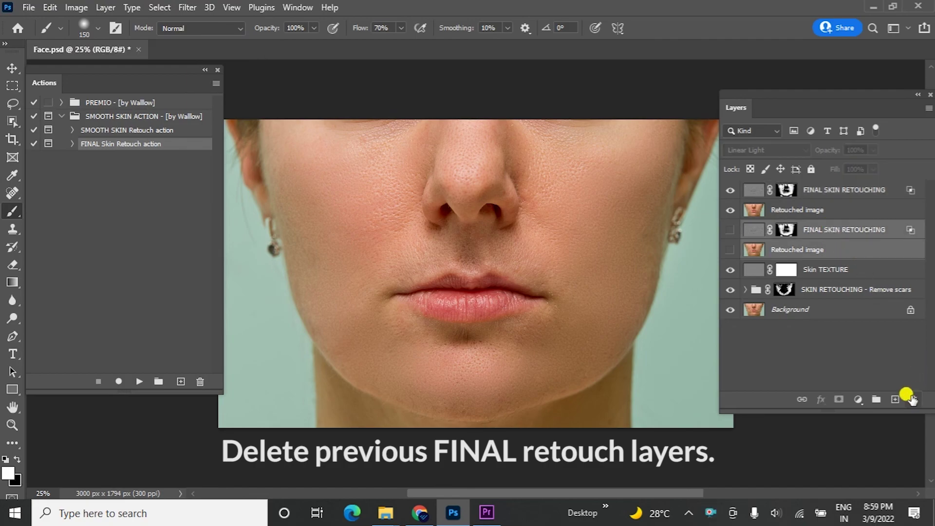
left_click(912, 399)
left_click(693, 209)
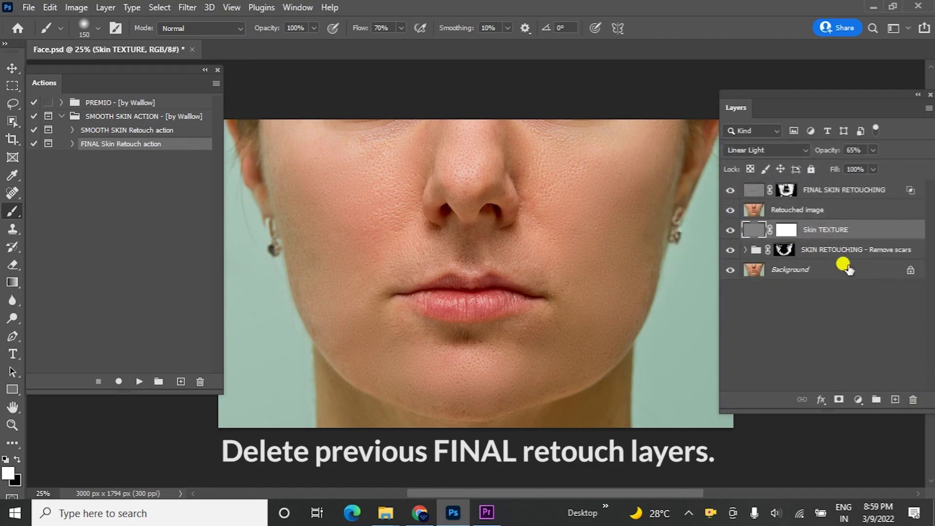